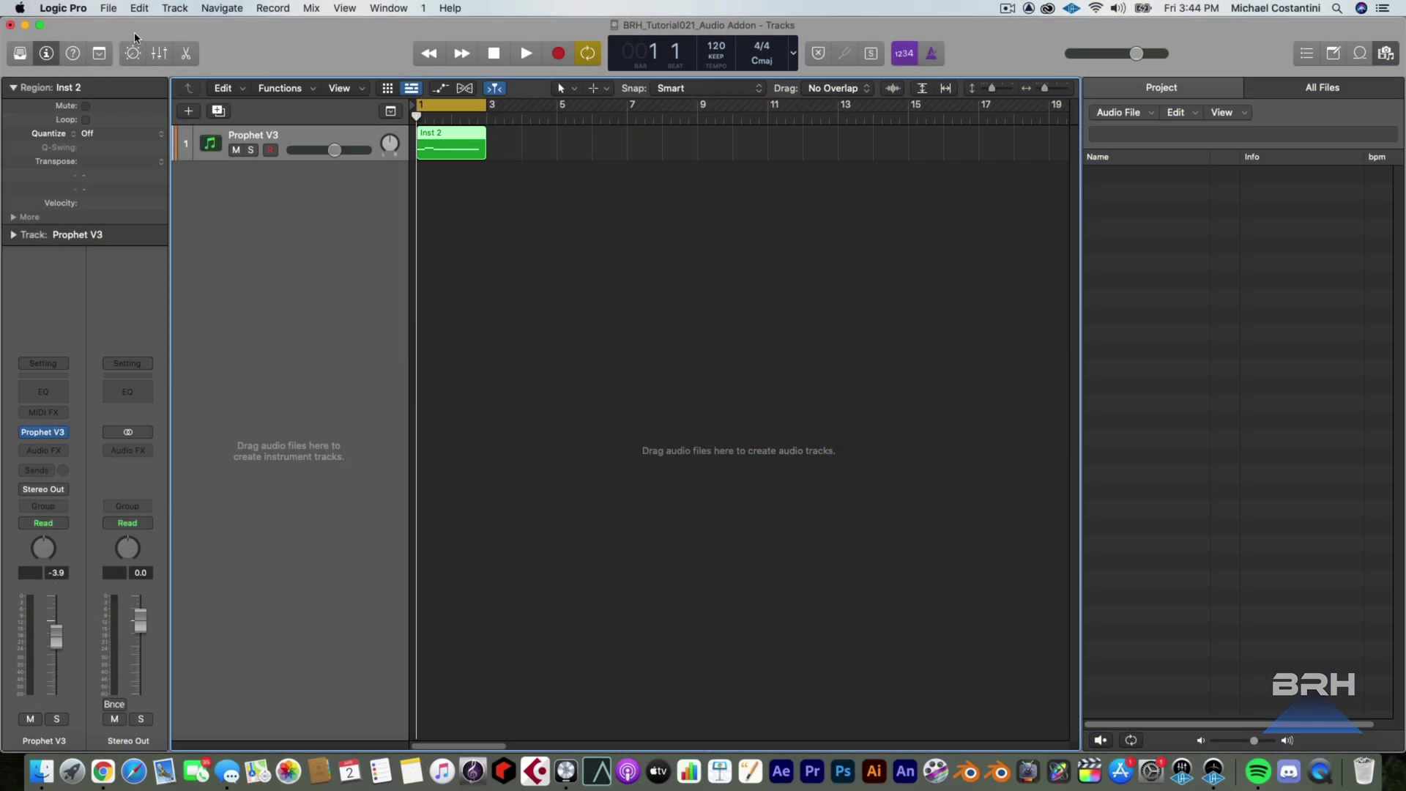
- Look over the project's bounce options and dismiss them without bouncing
{"action": "left_click", "coordinate": [117, 9]}
{"action": "mouse_move", "coordinate": [196, 334]}
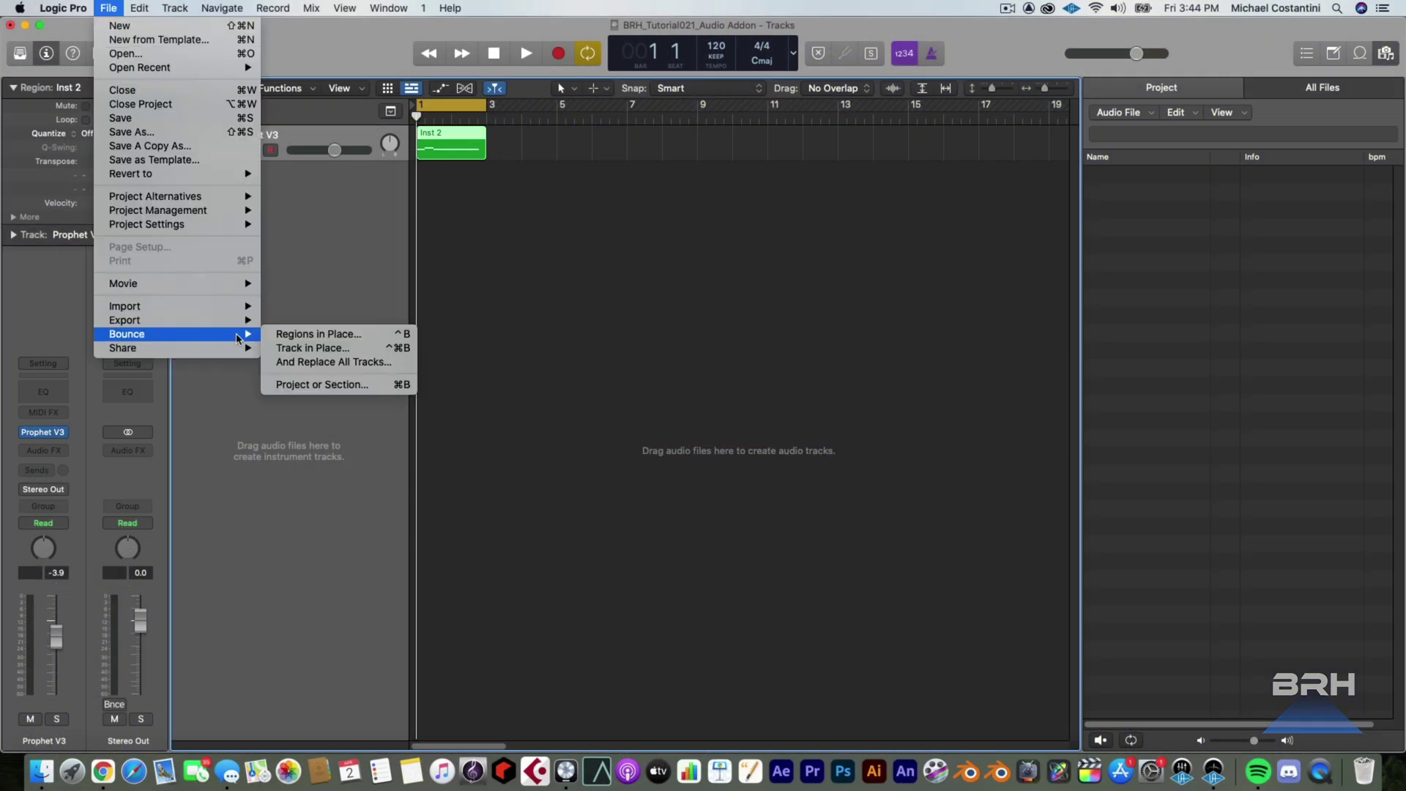
{"action": "left_click", "coordinate": [373, 338]}
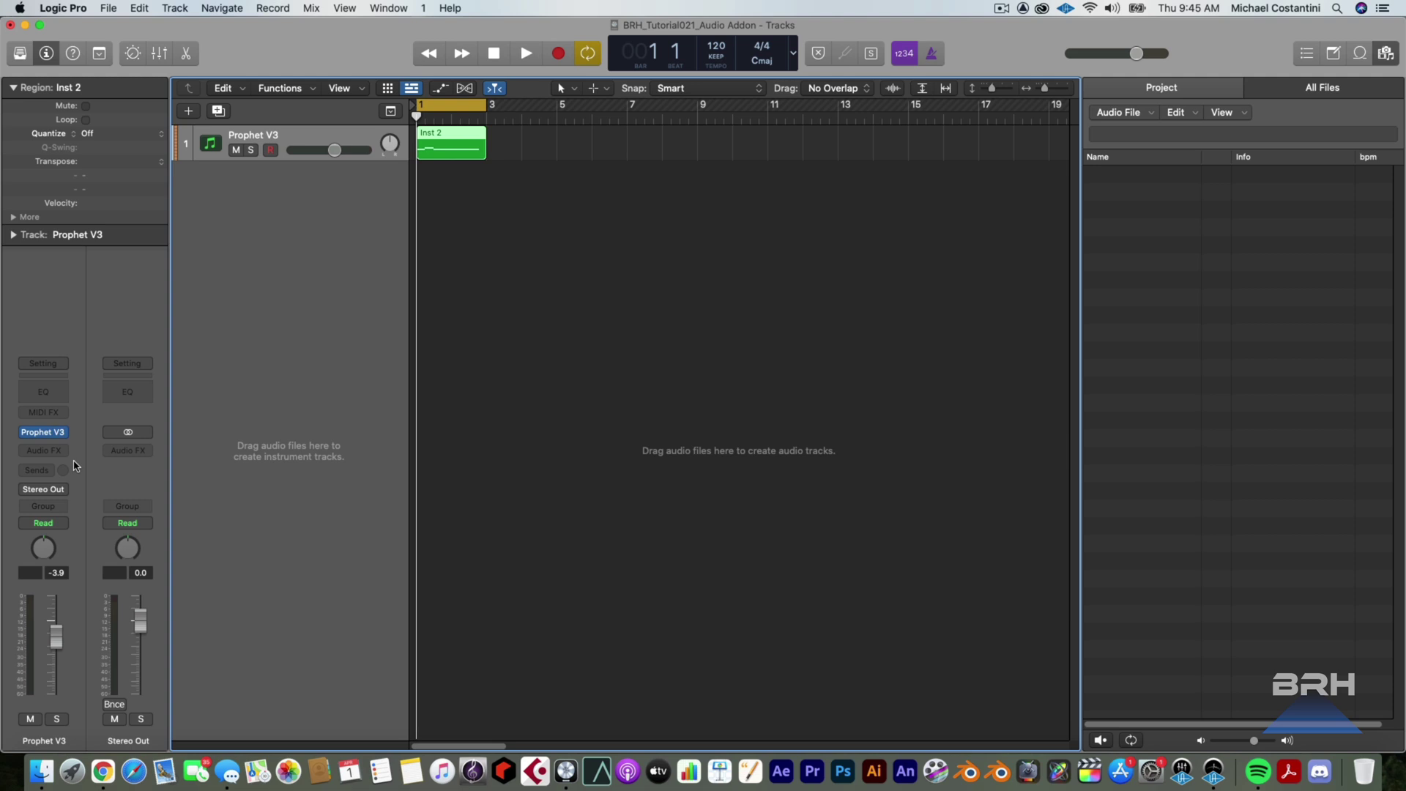
- Load the stereo Prophet V3 instrument into the track's instrument slot
{"action": "left_click", "coordinate": [60, 434]}
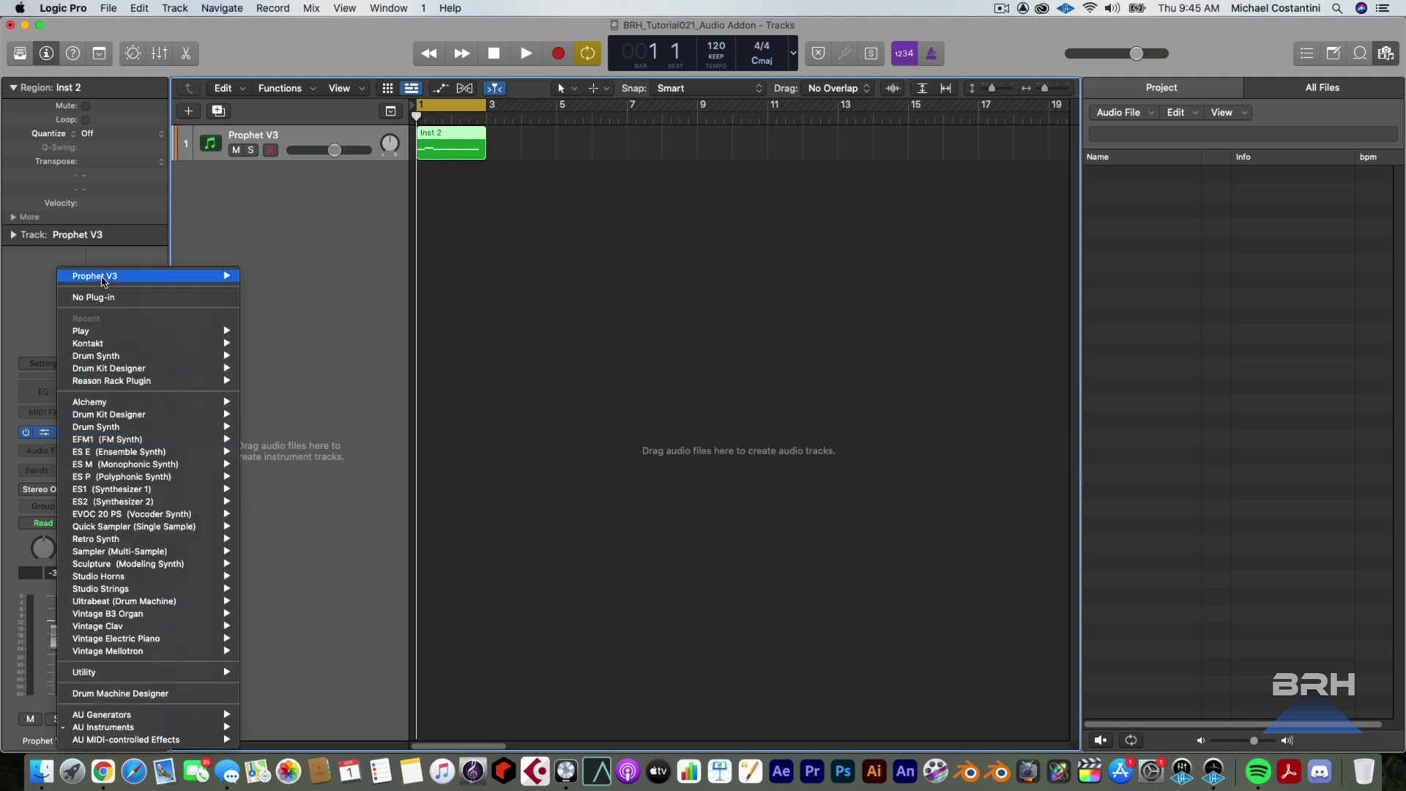
{"action": "mouse_move", "coordinate": [103, 281]}
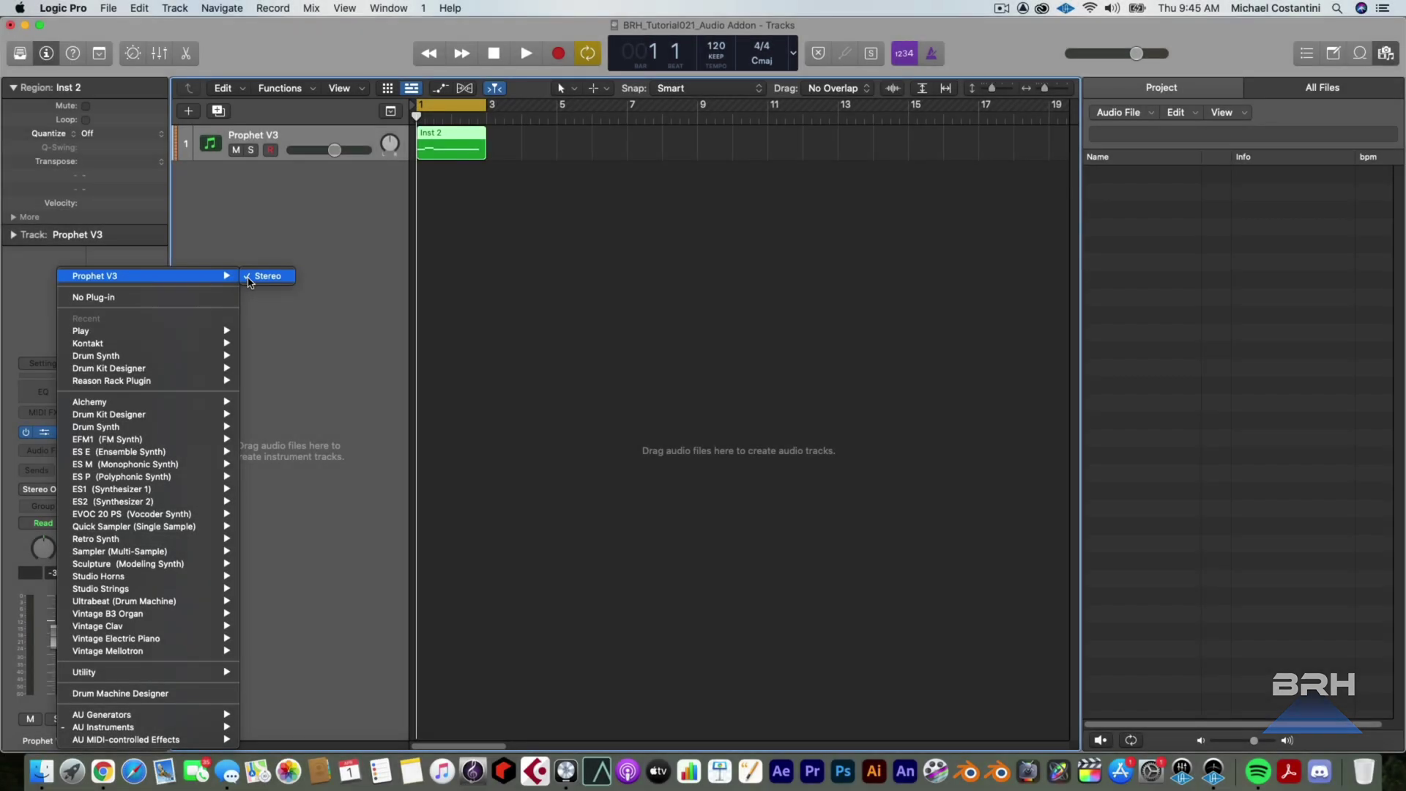
{"action": "left_click", "coordinate": [249, 281]}
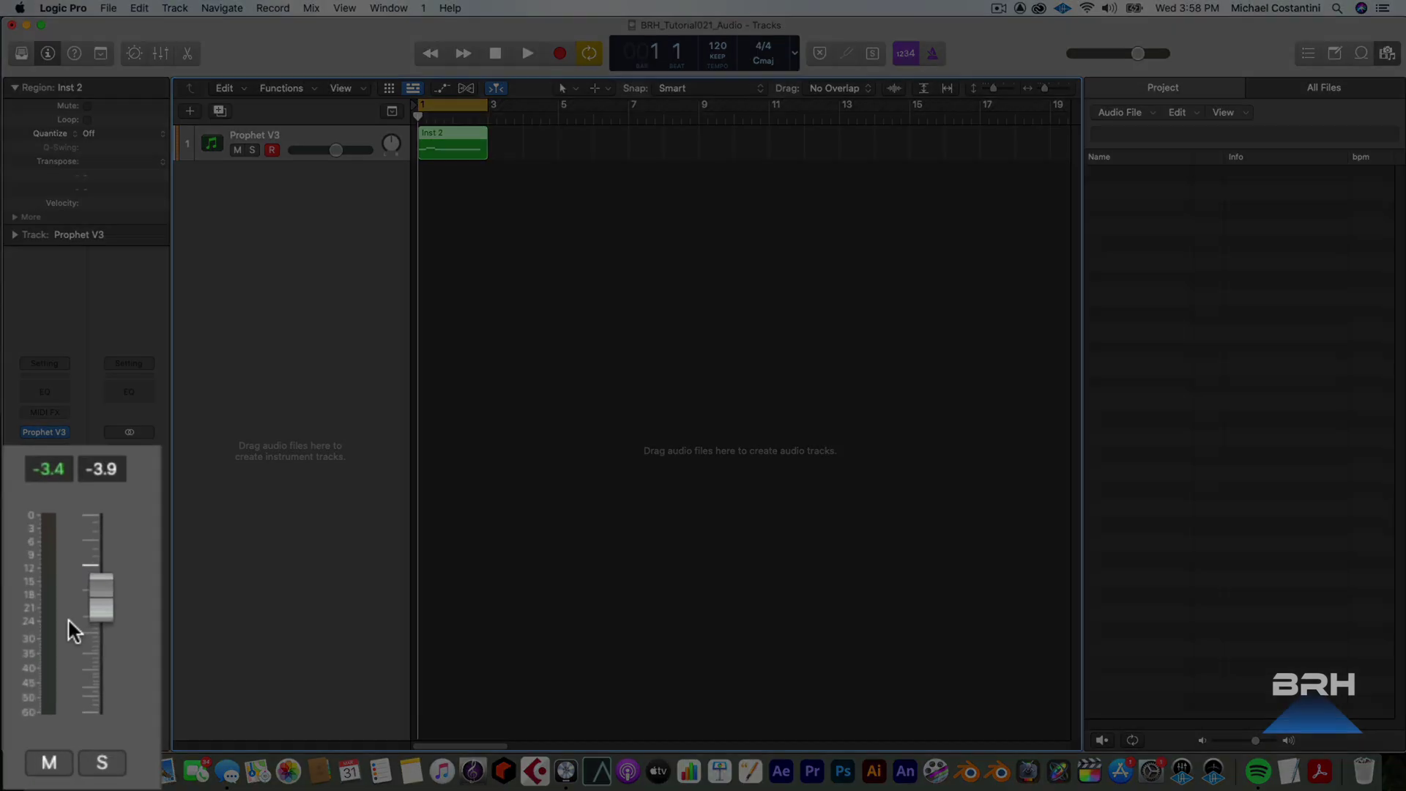
- Play the Inst 2 part through Prophet V3, stopping partway into bar 2
{"action": "key", "text": "space"}
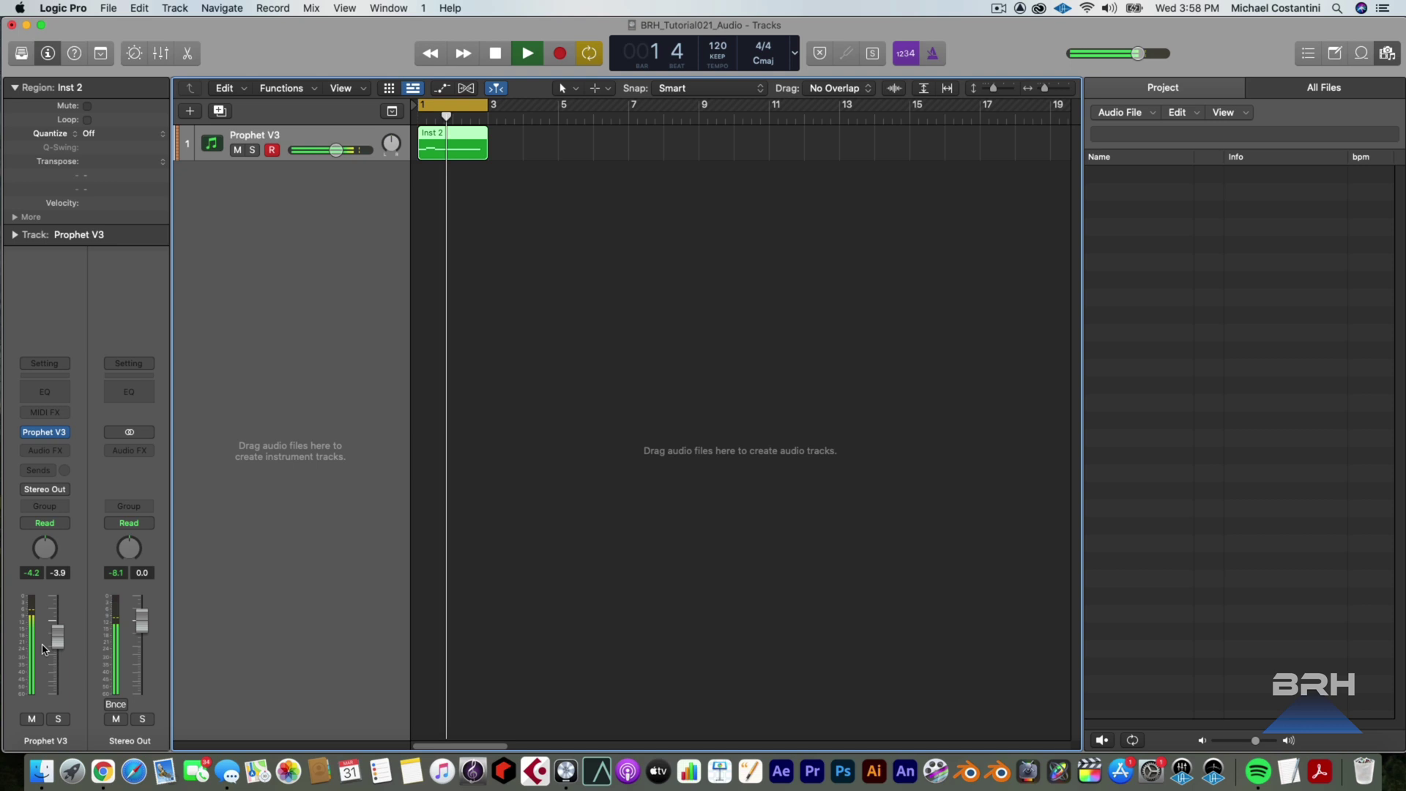
{"action": "key", "text": "space"}
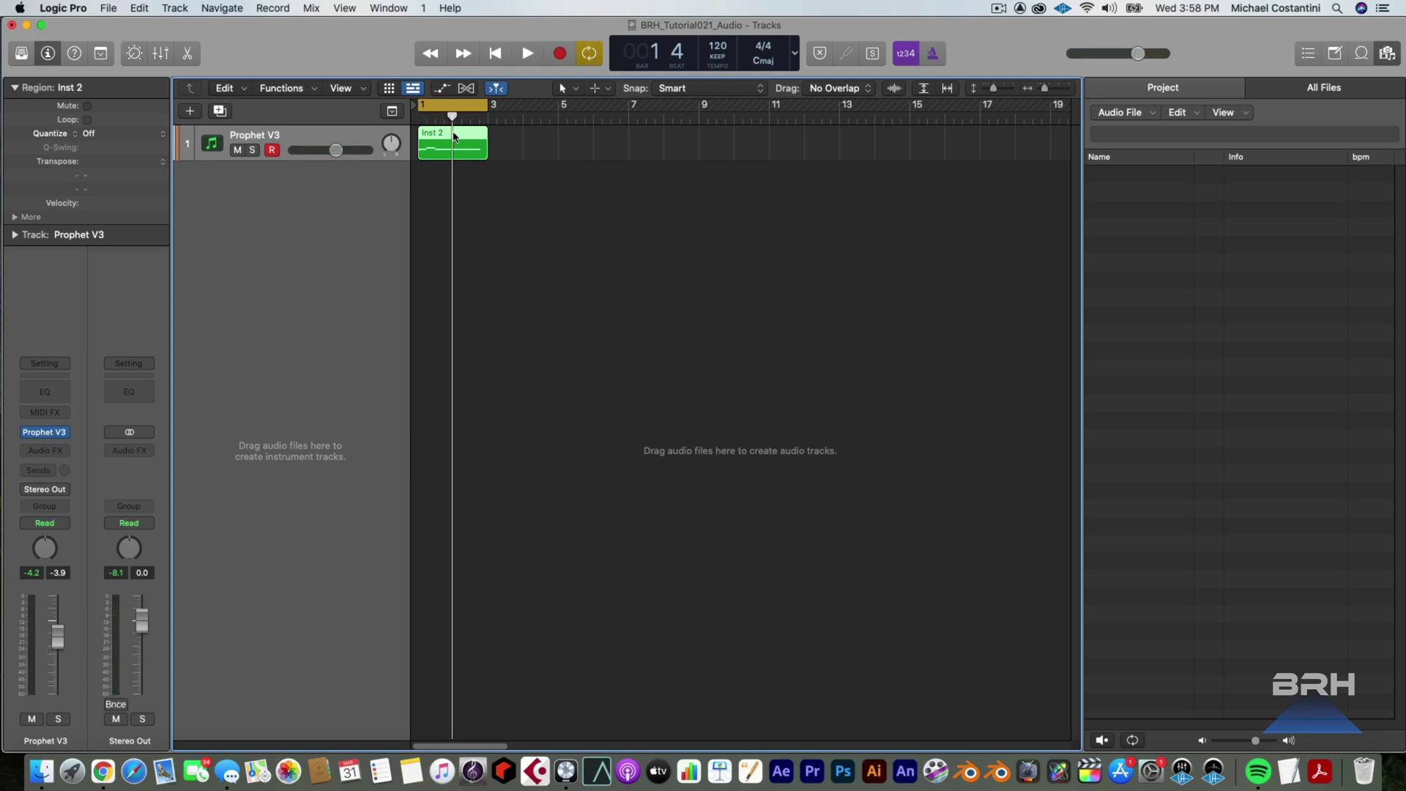
- Bounce the Inst 2 region in place to a new Inst 2_bip audio track
{"action": "right_click", "coordinate": [454, 137]}
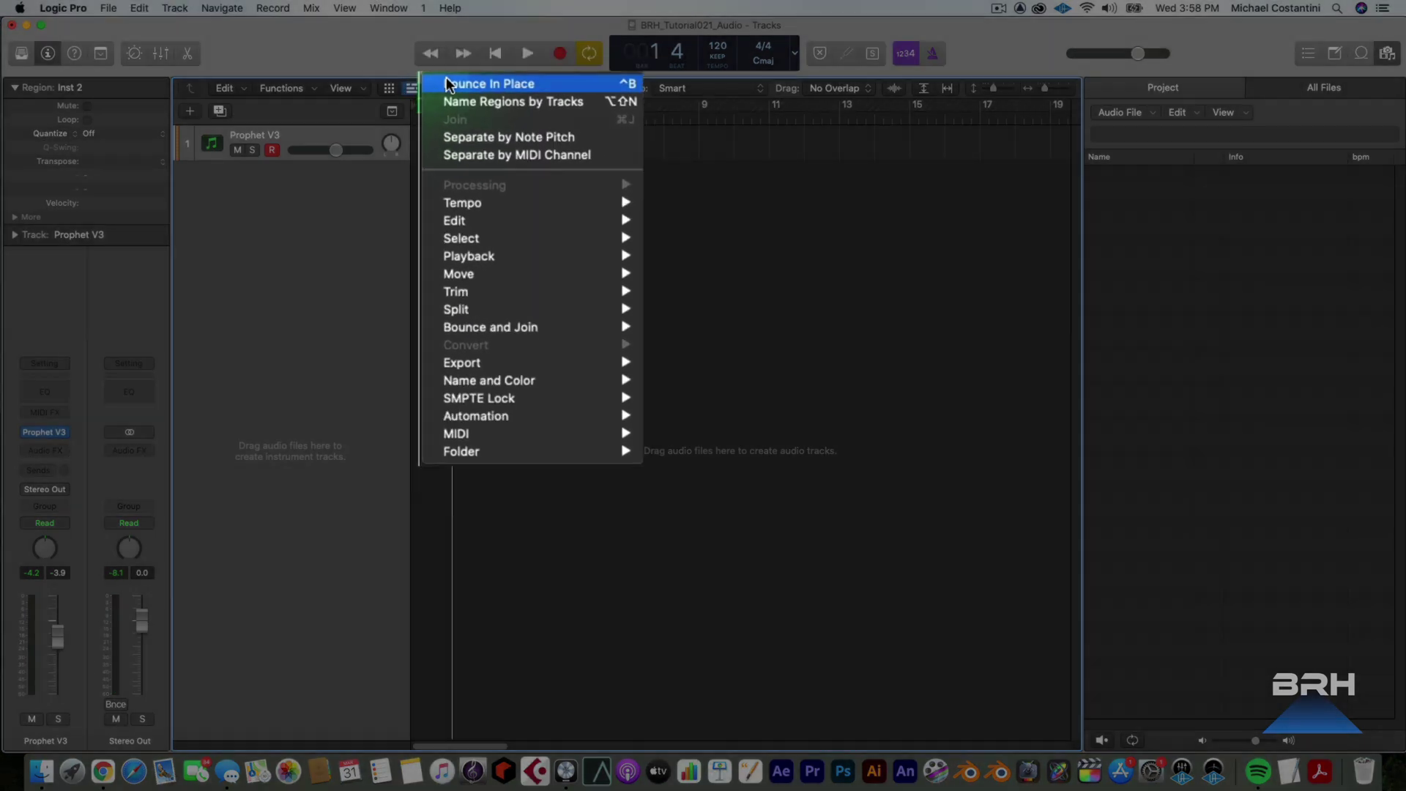
{"action": "left_click", "coordinate": [472, 128]}
{"action": "left_click", "coordinate": [817, 276]}
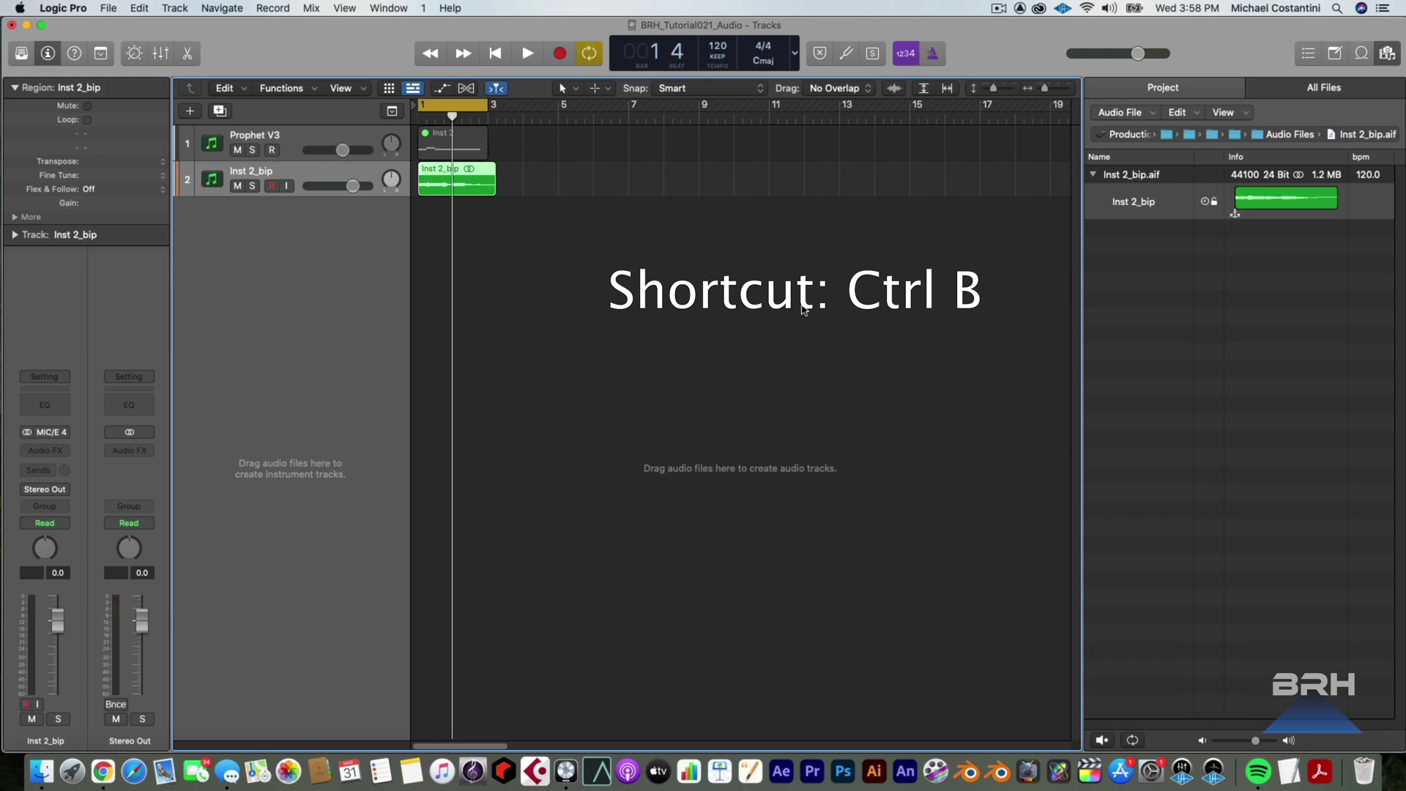
- View the Inst 2_bip waveform in the editor and toggle the track's input channel mode back and forth
{"action": "double_click", "coordinate": [464, 186]}
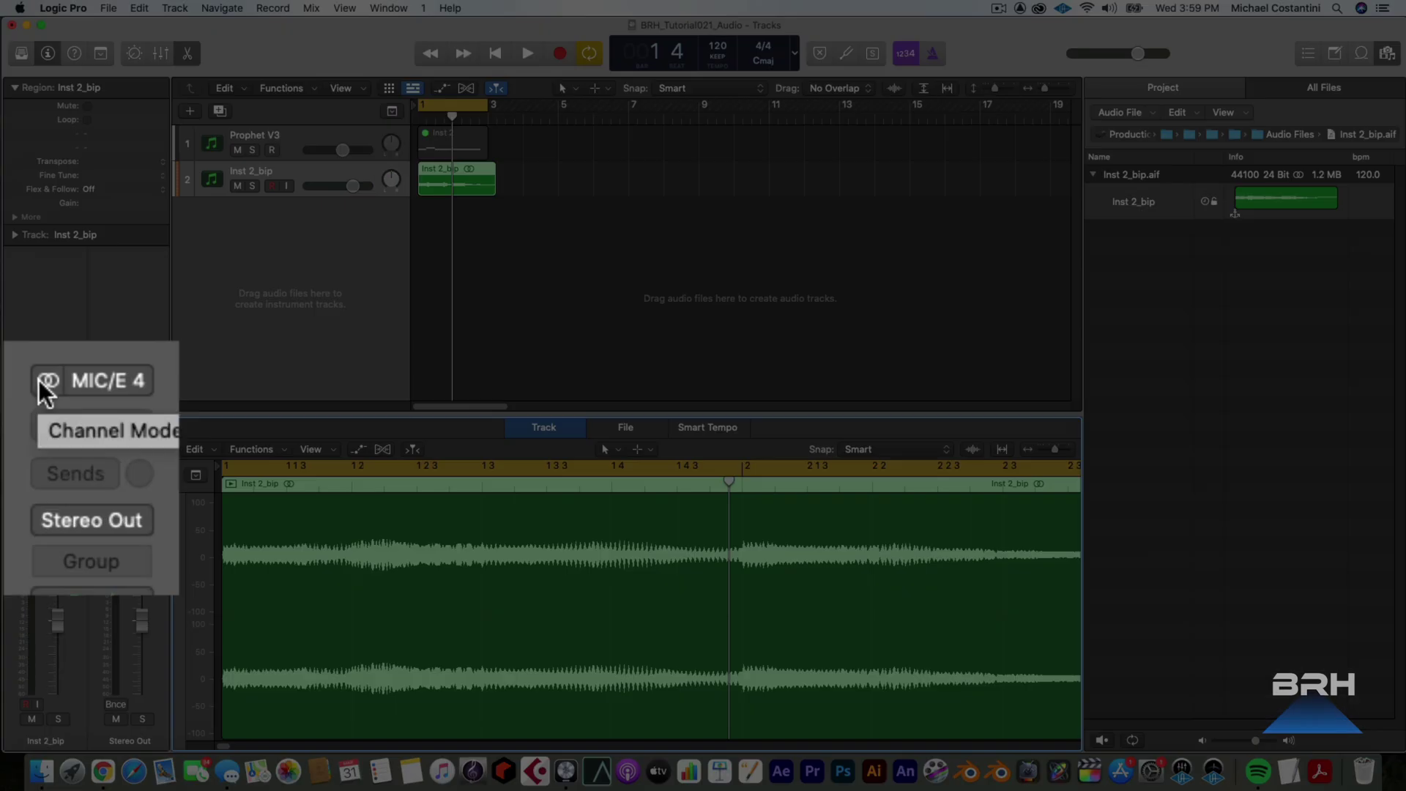
{"action": "left_click", "coordinate": [24, 412]}
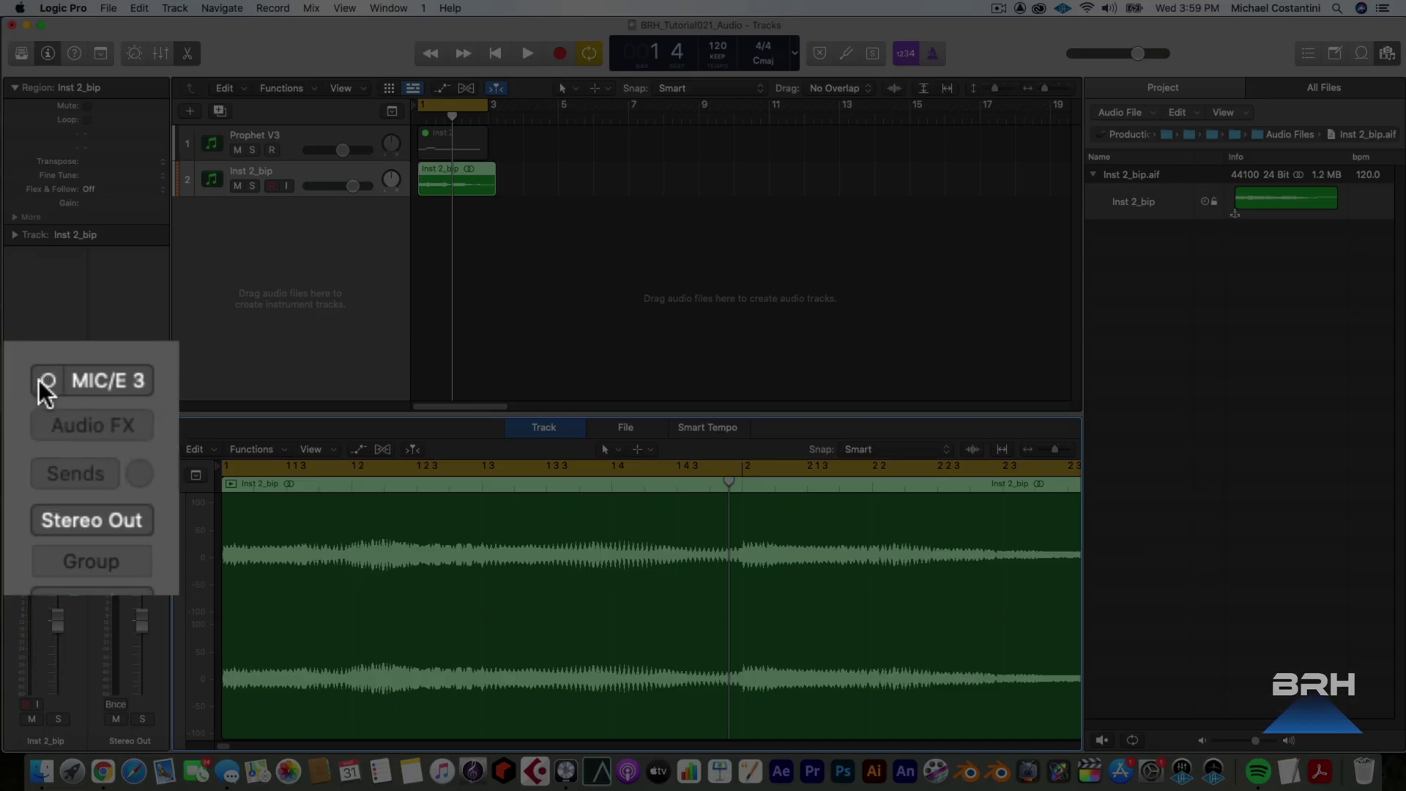
{"action": "left_click", "coordinate": [38, 380]}
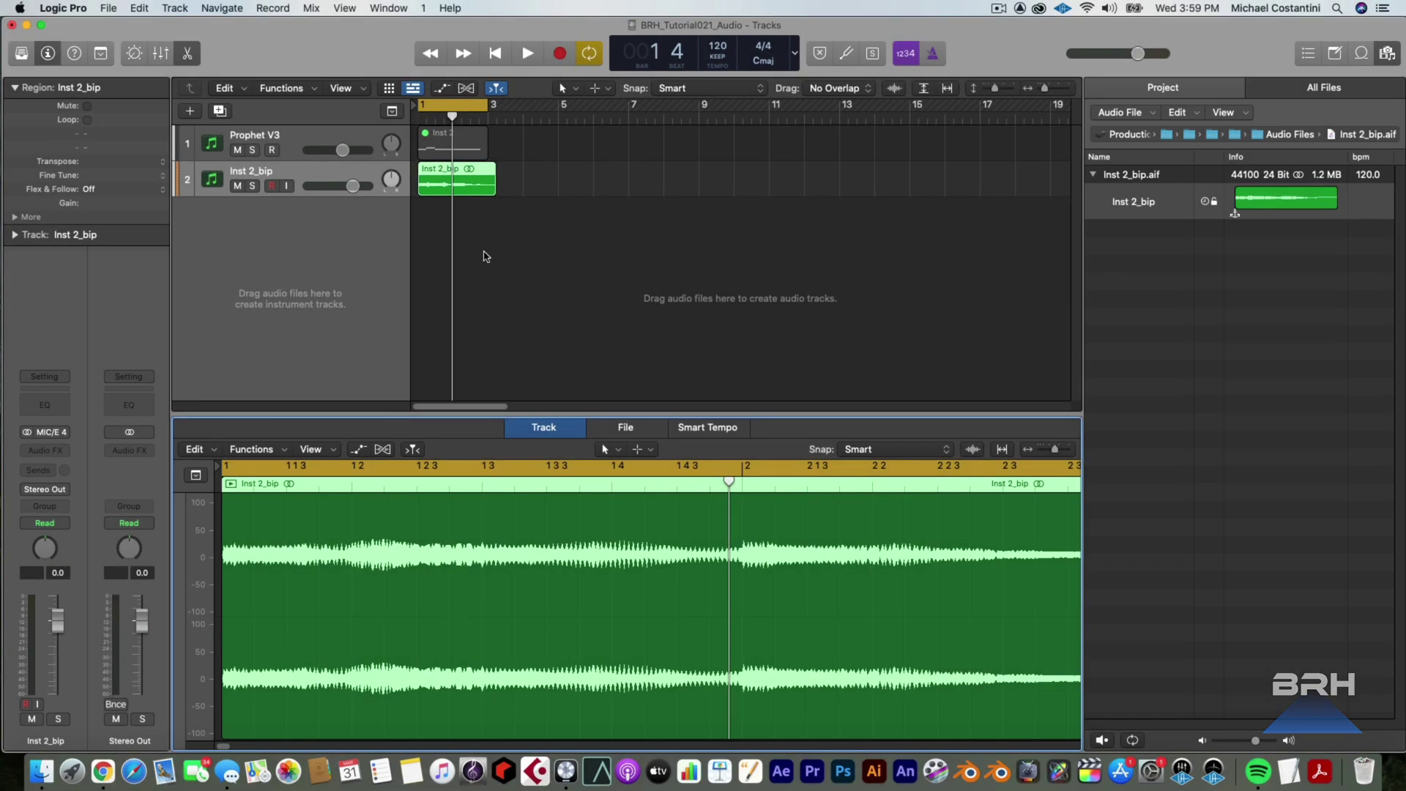
- Delete Inst 2_bip.aif from Project Audio, then unmute the original Inst 2 region
{"action": "left_click", "coordinate": [472, 191]}
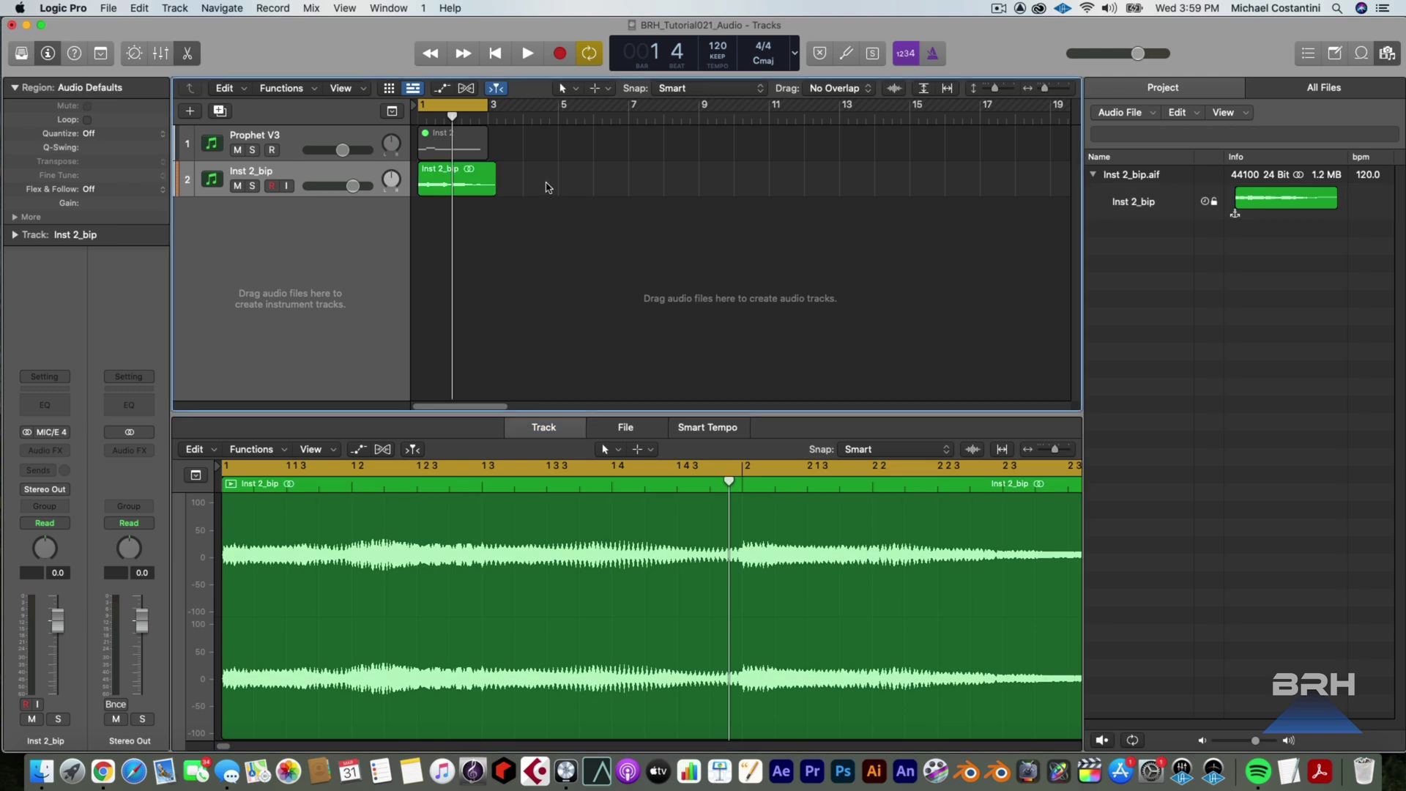
{"action": "left_click", "coordinate": [1160, 174]}
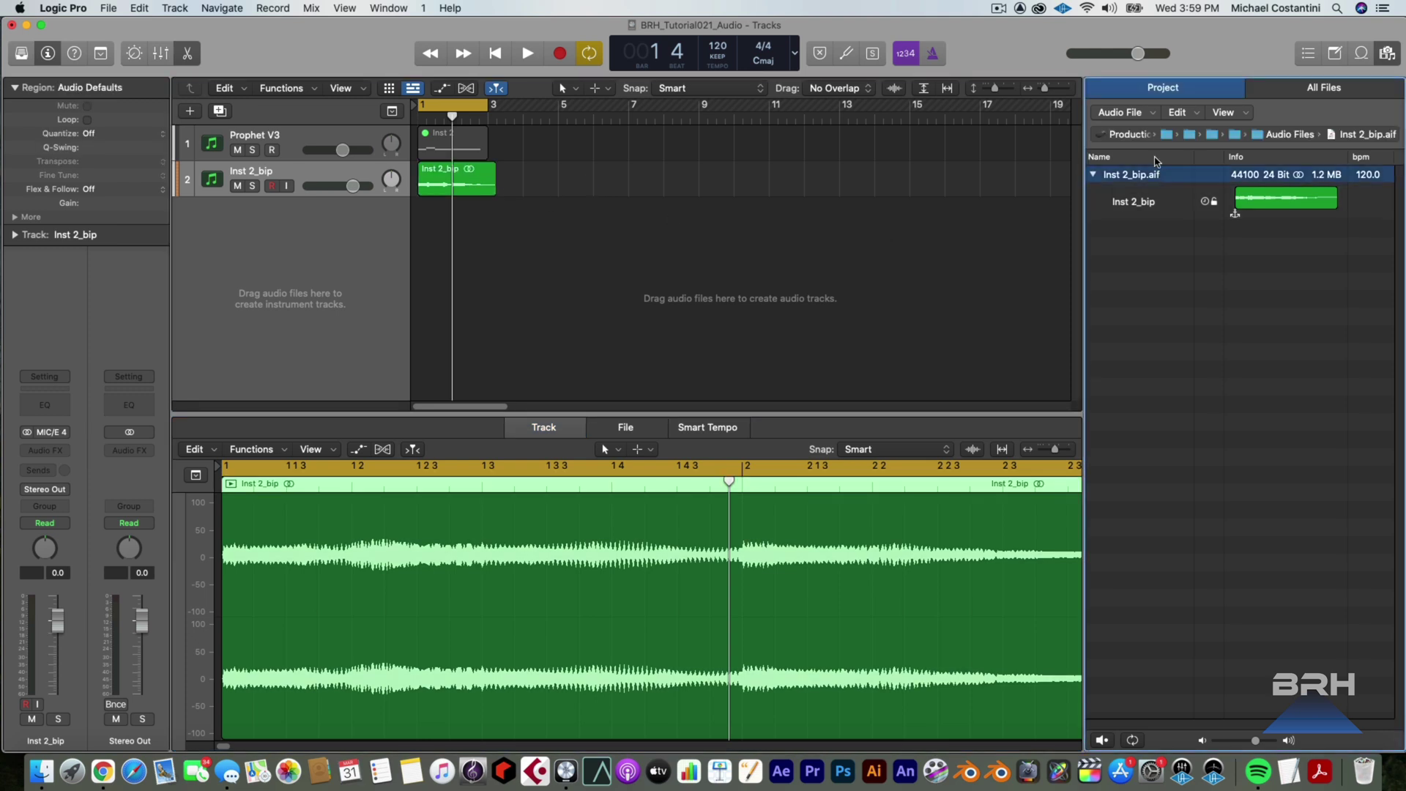
{"action": "left_click", "coordinate": [1131, 116]}
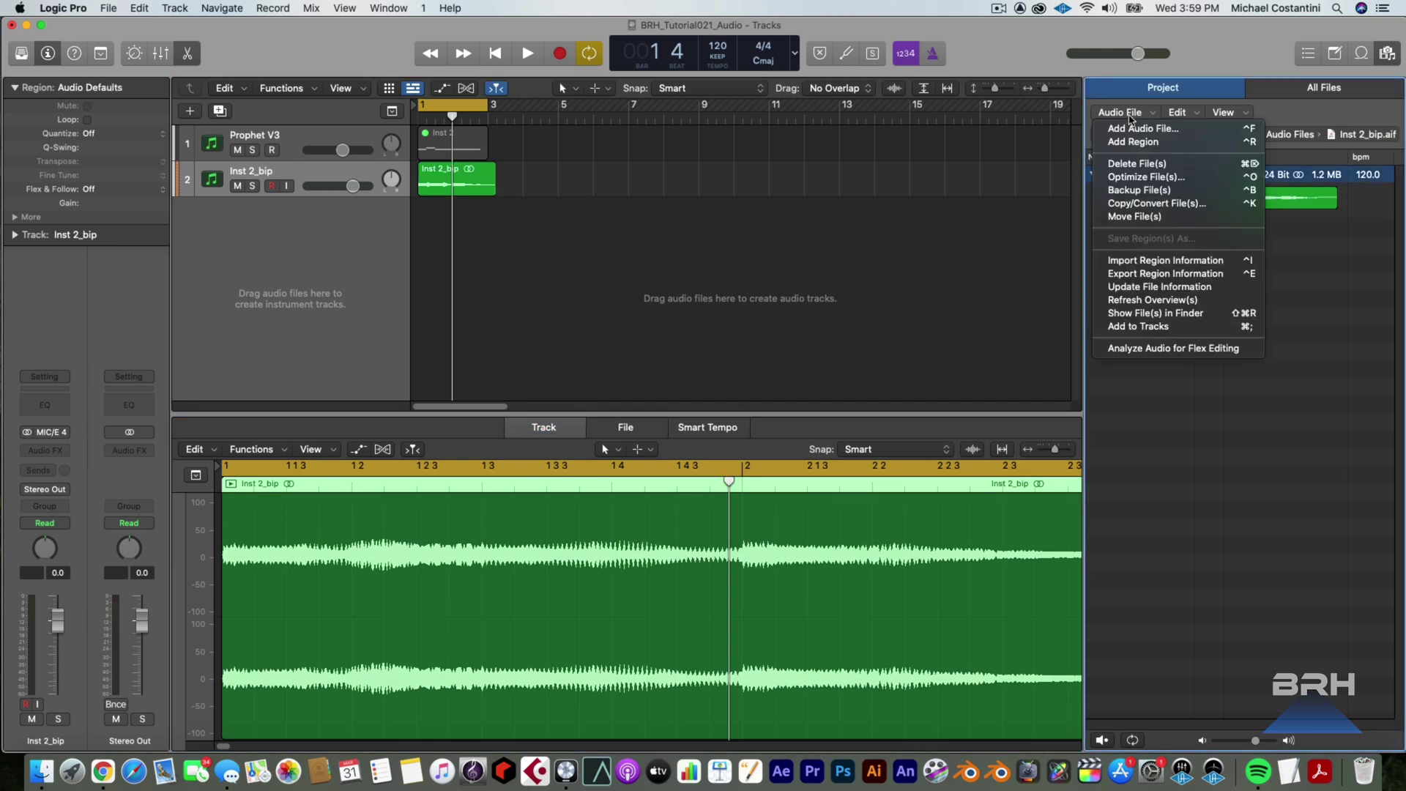
{"action": "left_click", "coordinate": [1137, 163]}
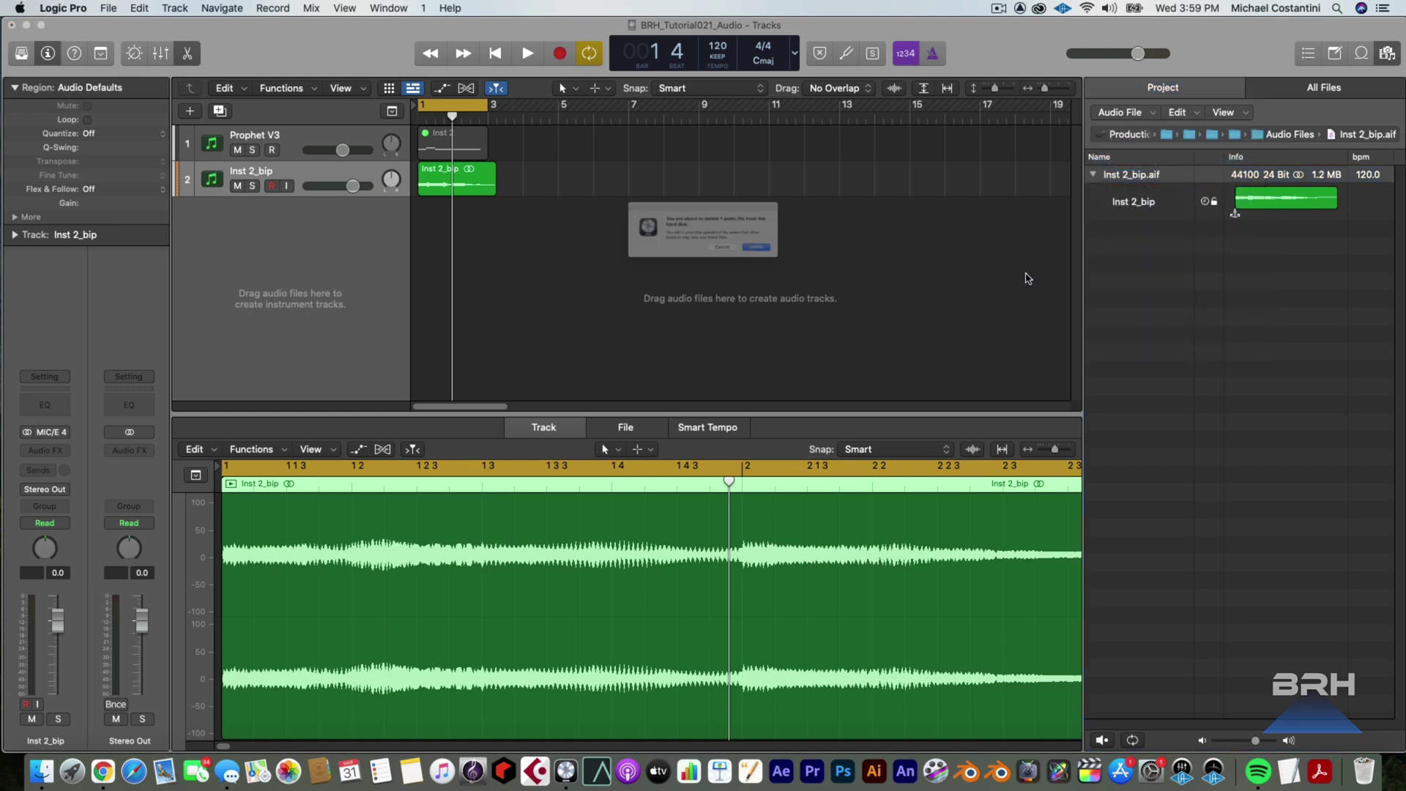
{"action": "left_click", "coordinate": [805, 265]}
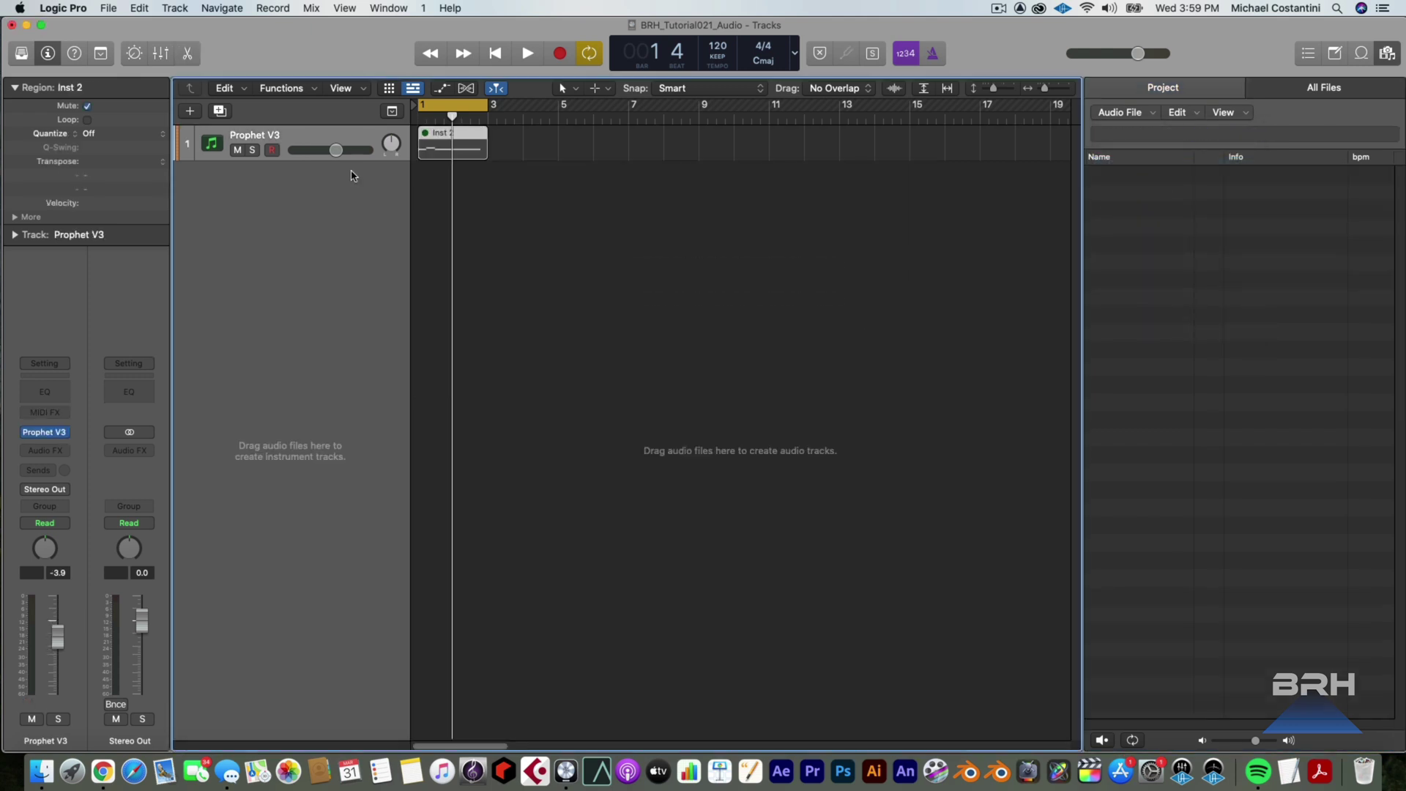
{"action": "key", "text": "ctrl+m"}
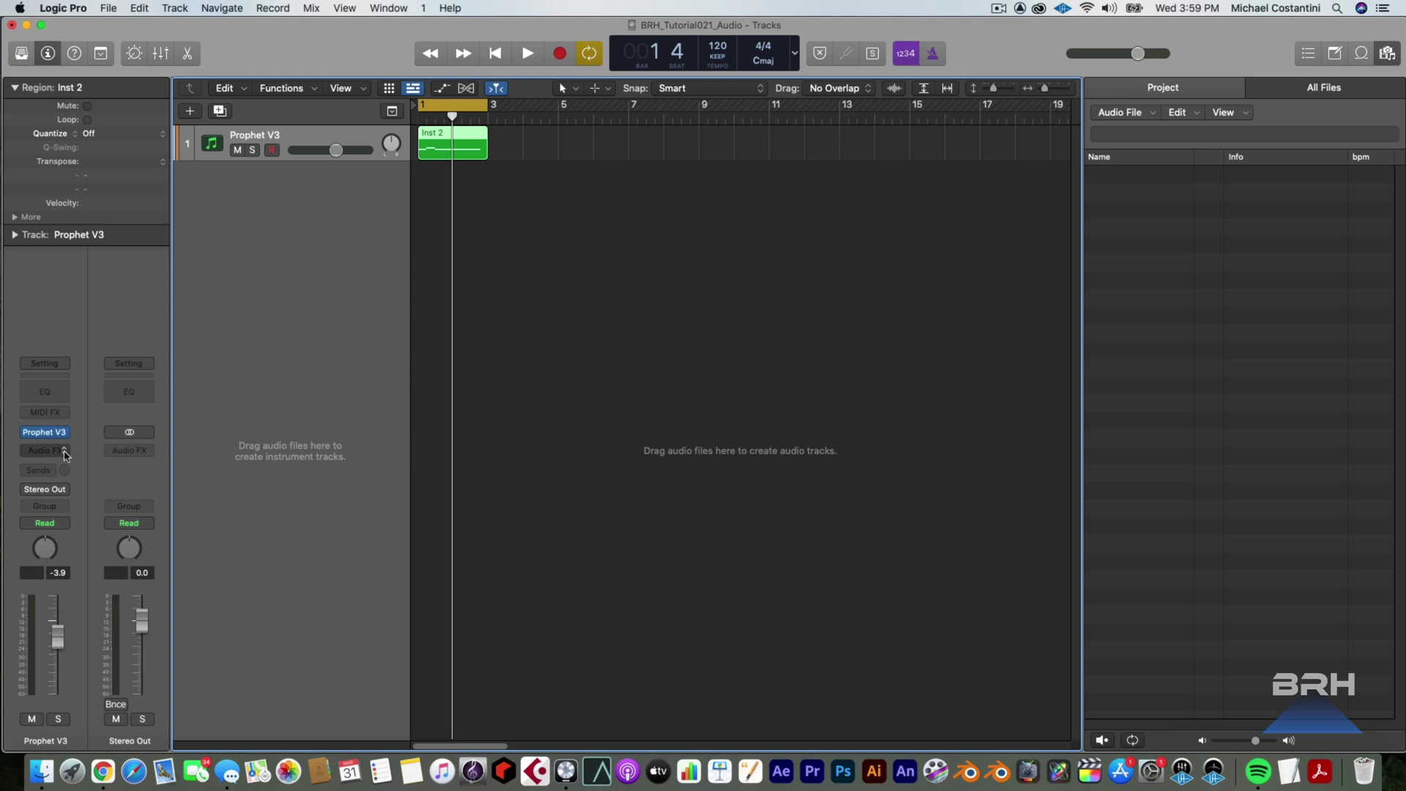
- Browse the Prophet V3 Audio FX list and close it without adding anything
{"action": "left_click", "coordinate": [65, 451]}
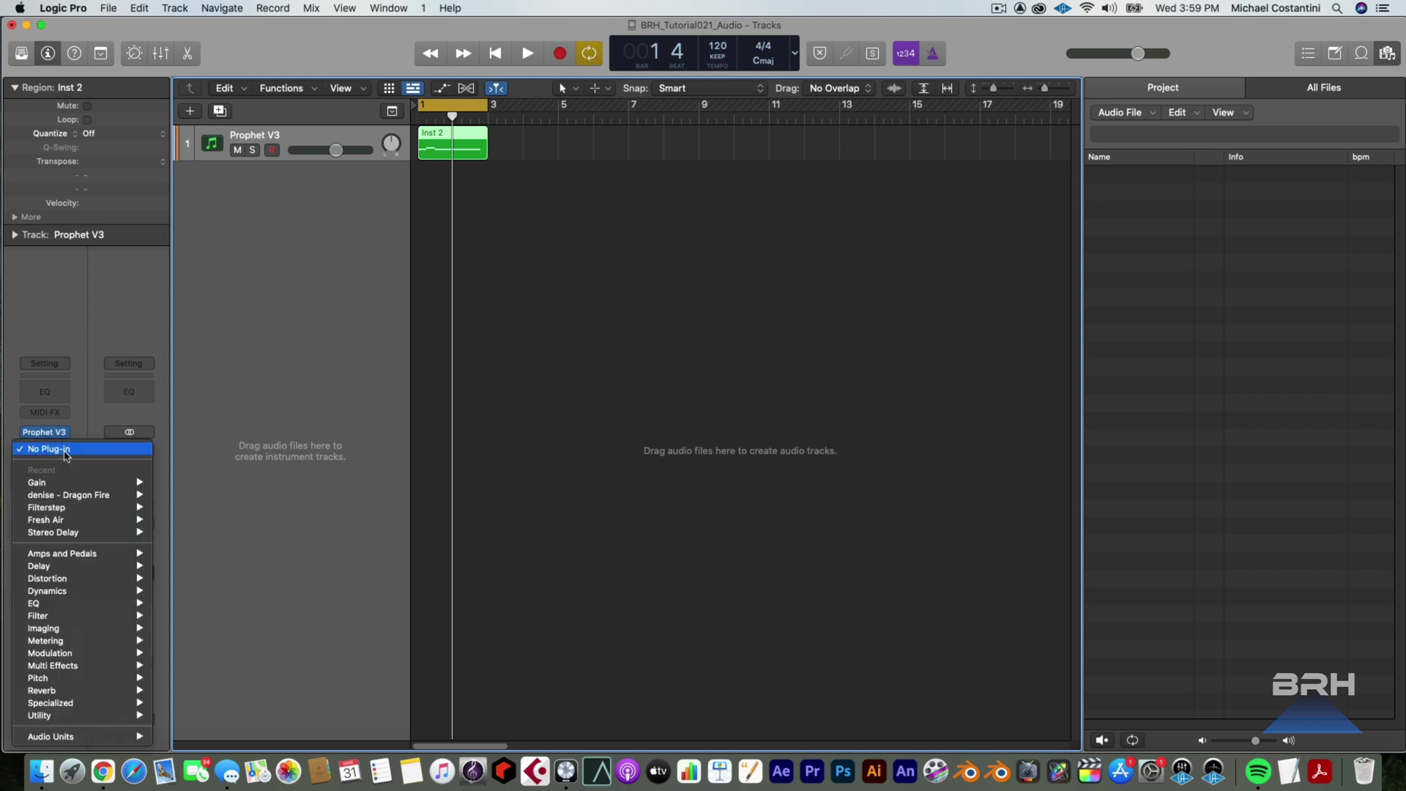
{"action": "mouse_move", "coordinate": [44, 716]}
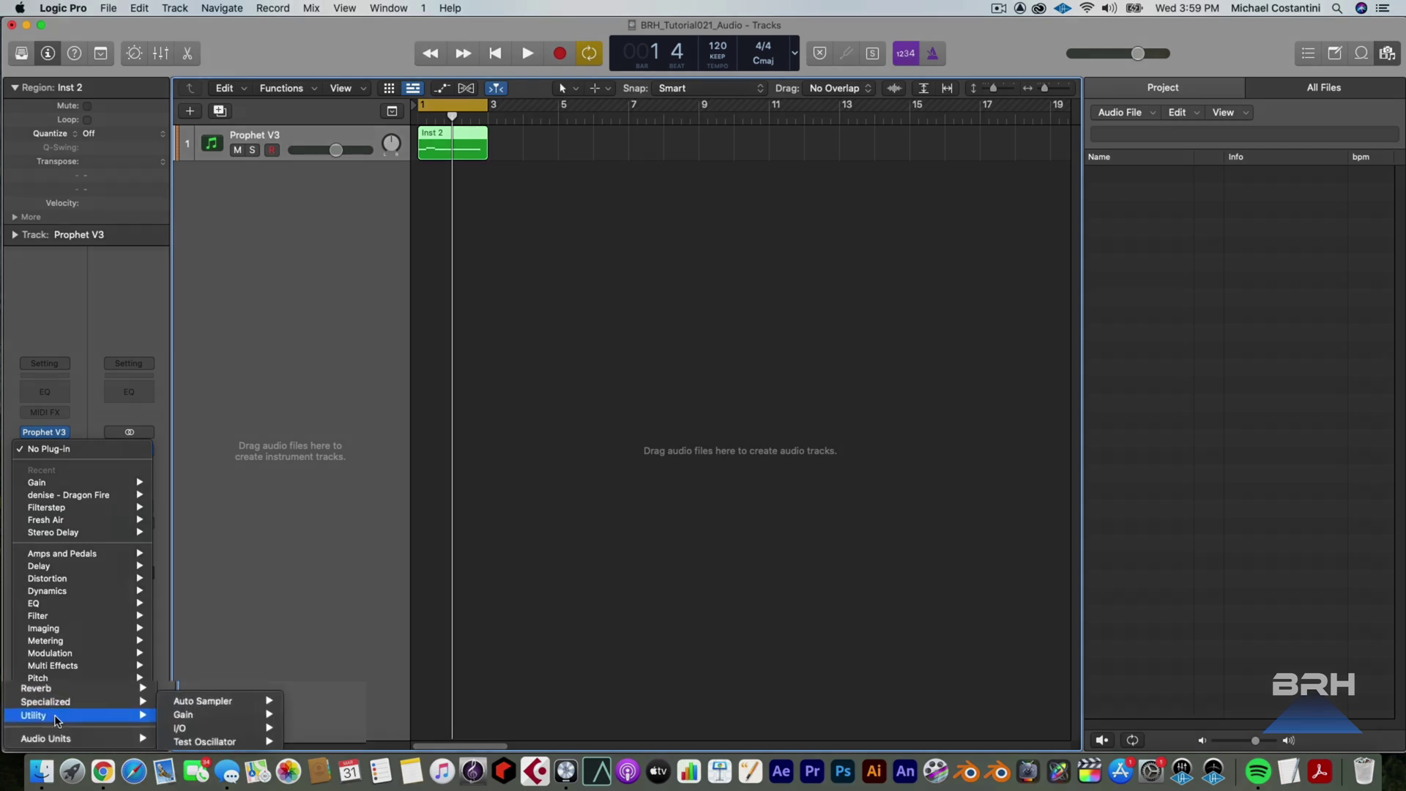
{"action": "mouse_move", "coordinate": [338, 719]}
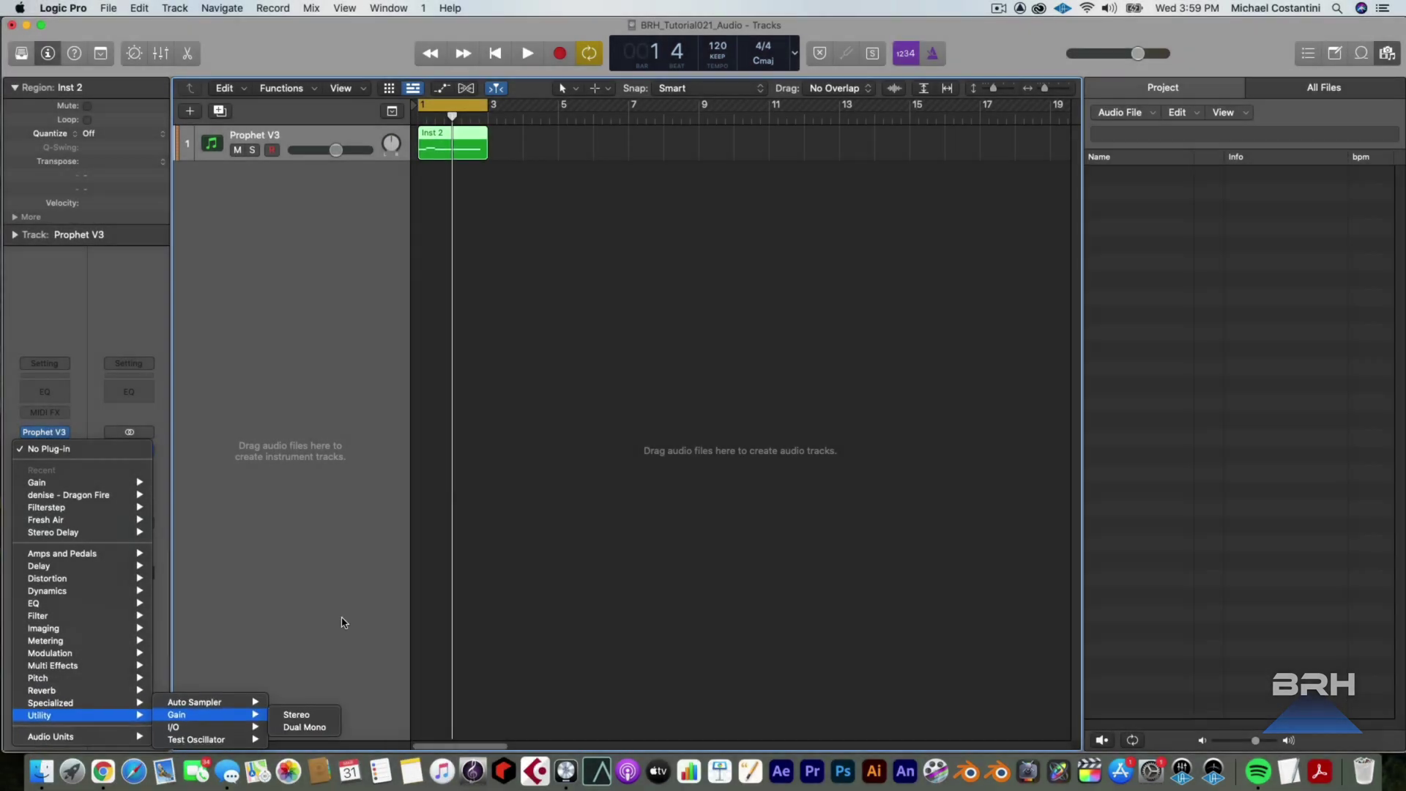
{"action": "left_click", "coordinate": [187, 513]}
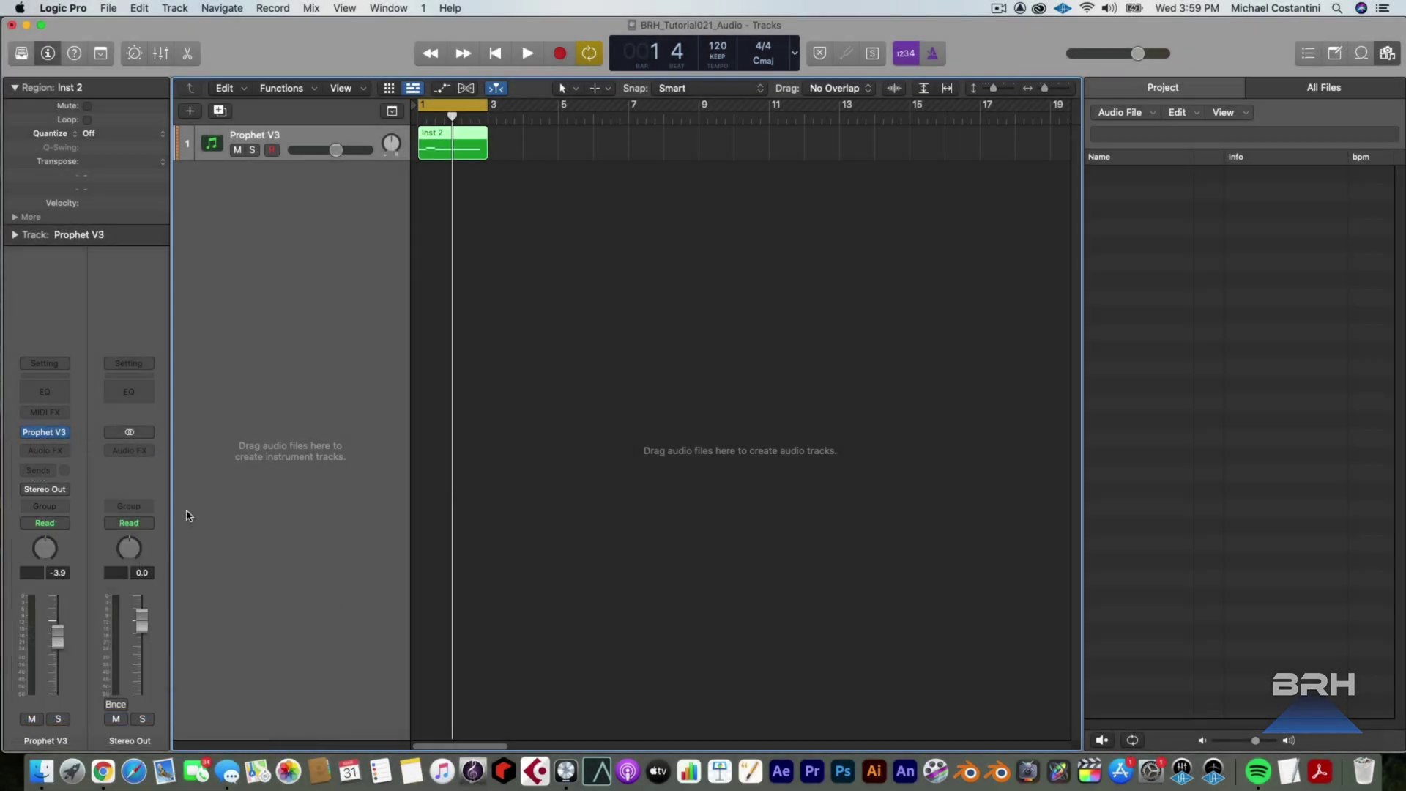
- Insert a mono Gain utility on the Prophet V3 channel and close its window
{"action": "left_click", "coordinate": [46, 457], "text": "alt"}
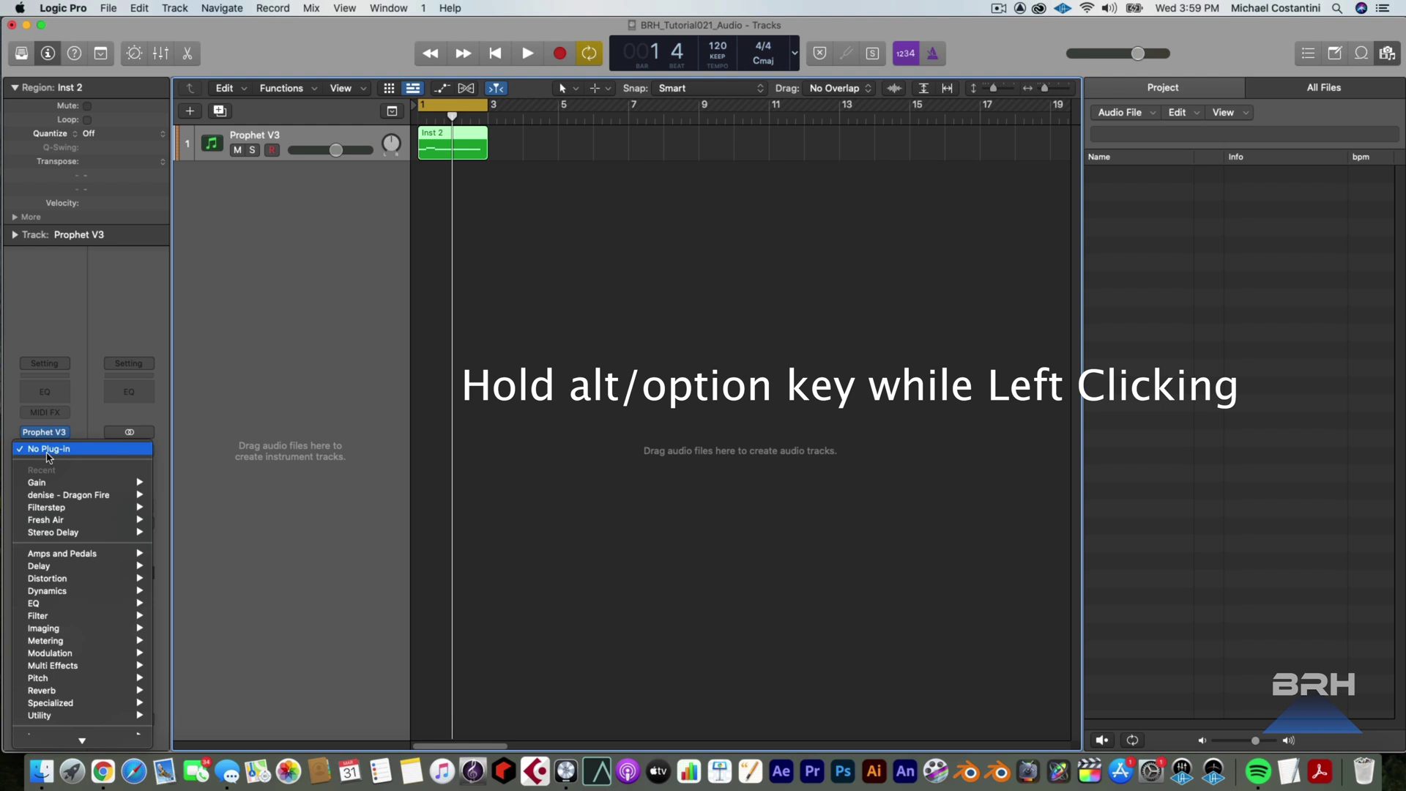
{"action": "mouse_move", "coordinate": [102, 716]}
{"action": "mouse_move", "coordinate": [198, 715]}
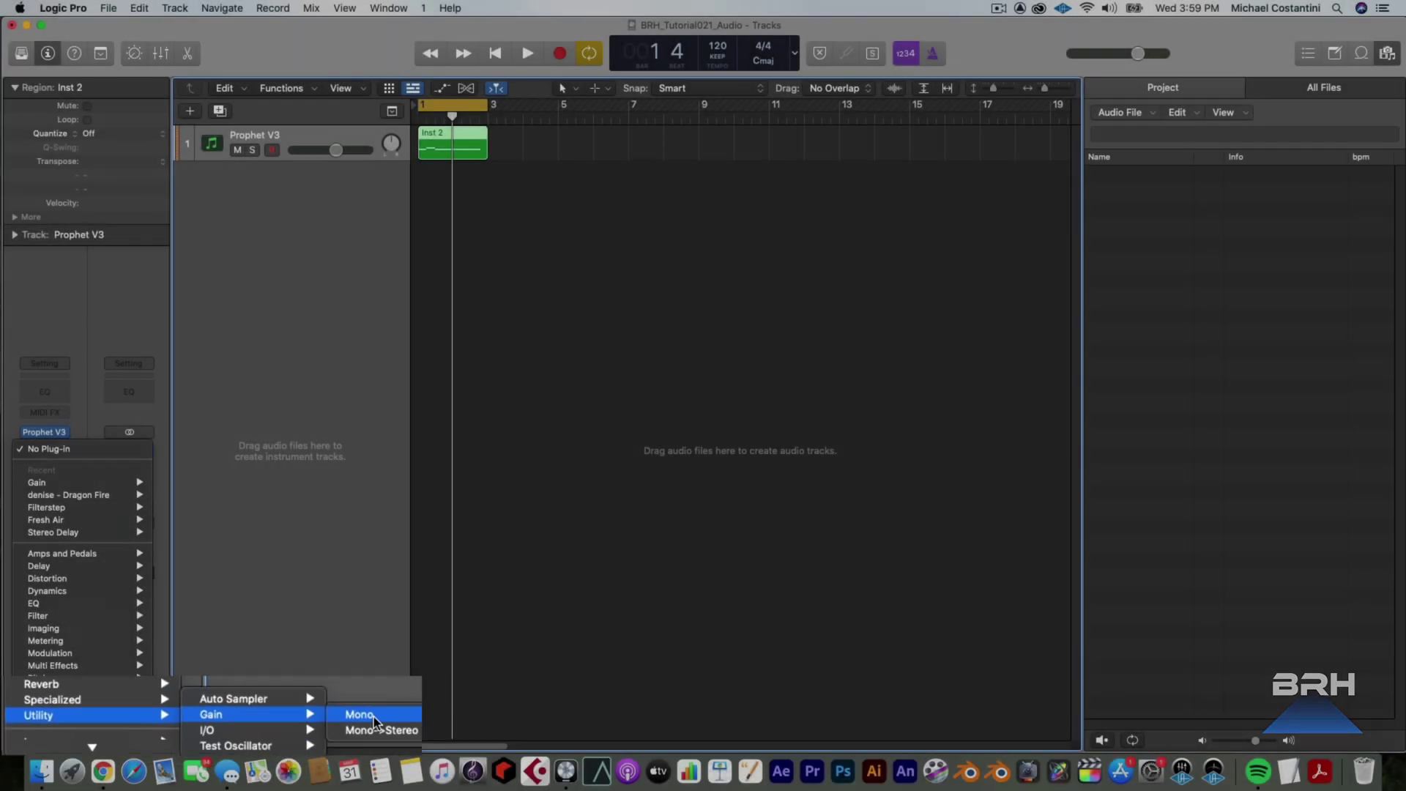
{"action": "left_click", "coordinate": [367, 719]}
{"action": "left_click", "coordinate": [445, 205]}
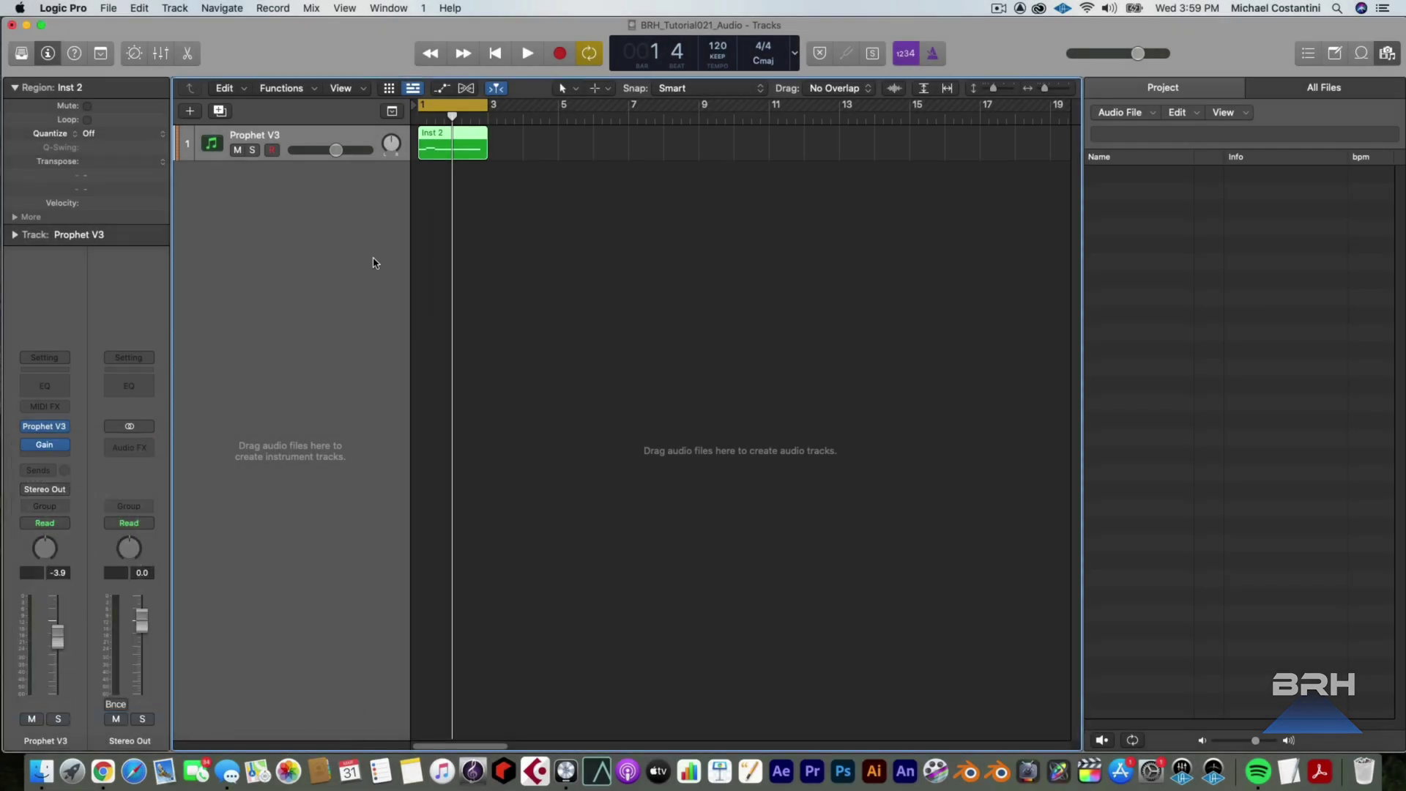
- Bounce Inst 2 in place with Include Volume/Pan Automation unchecked, muting the original
{"action": "right_click", "coordinate": [460, 129]}
{"action": "key", "text": "Escape"}
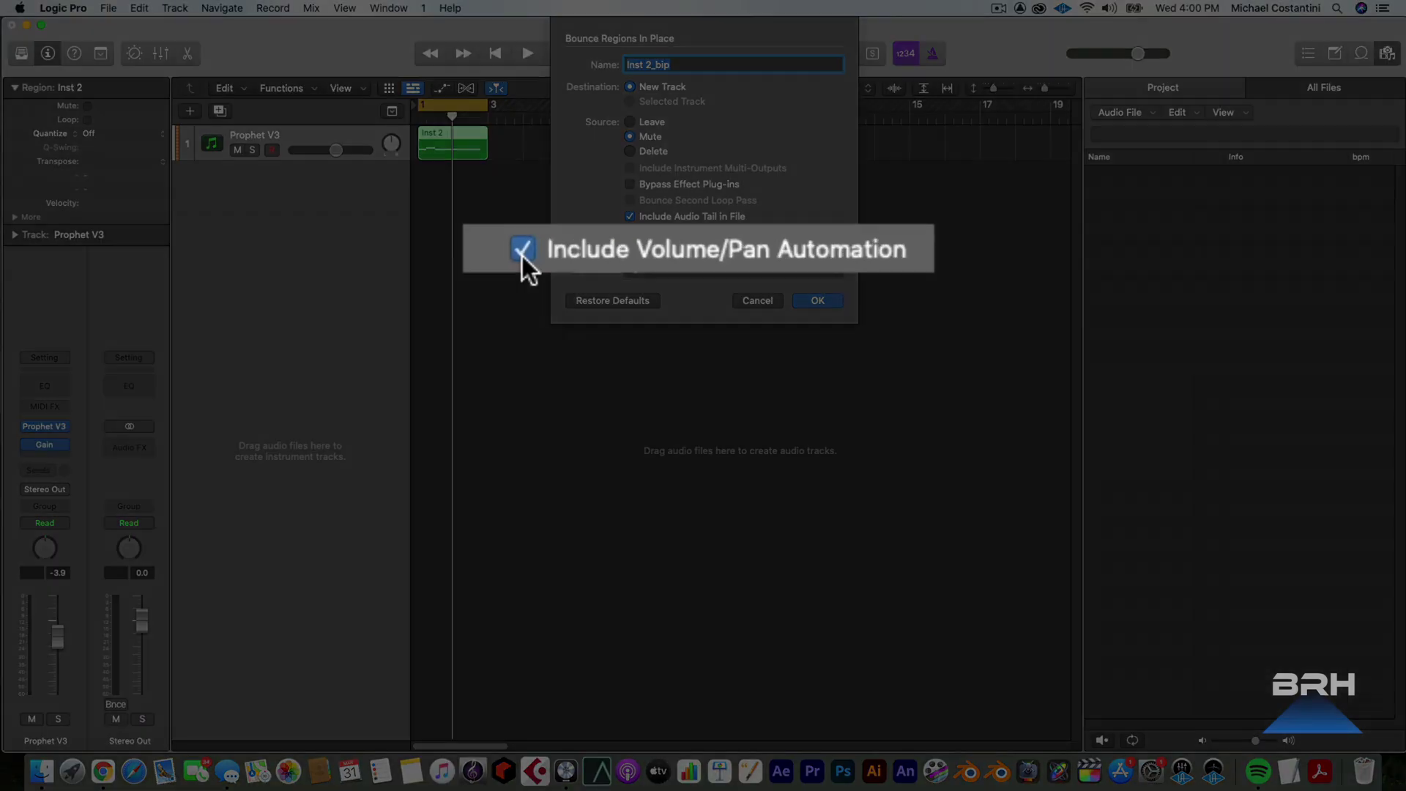
{"action": "left_click", "coordinate": [630, 249]}
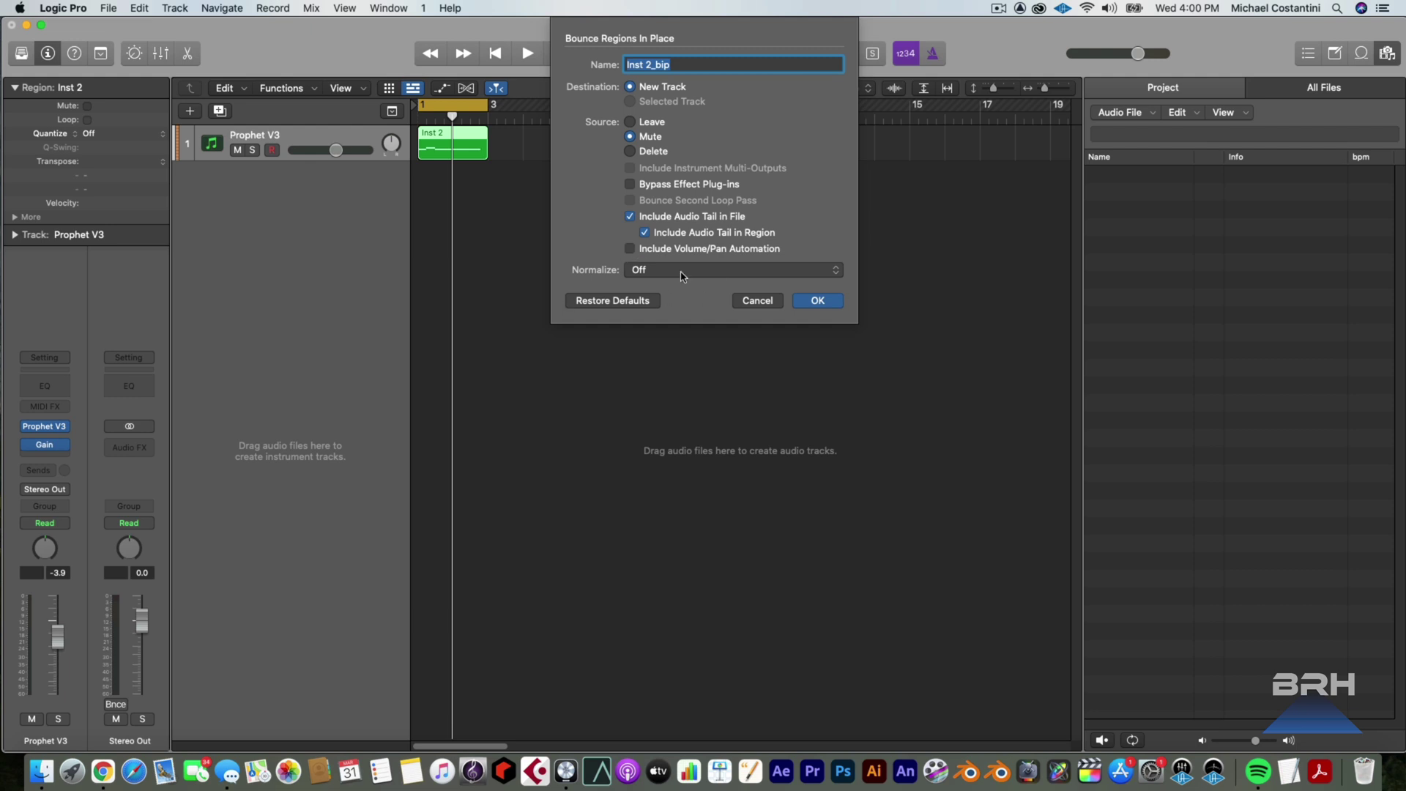
{"action": "left_click", "coordinate": [818, 301]}
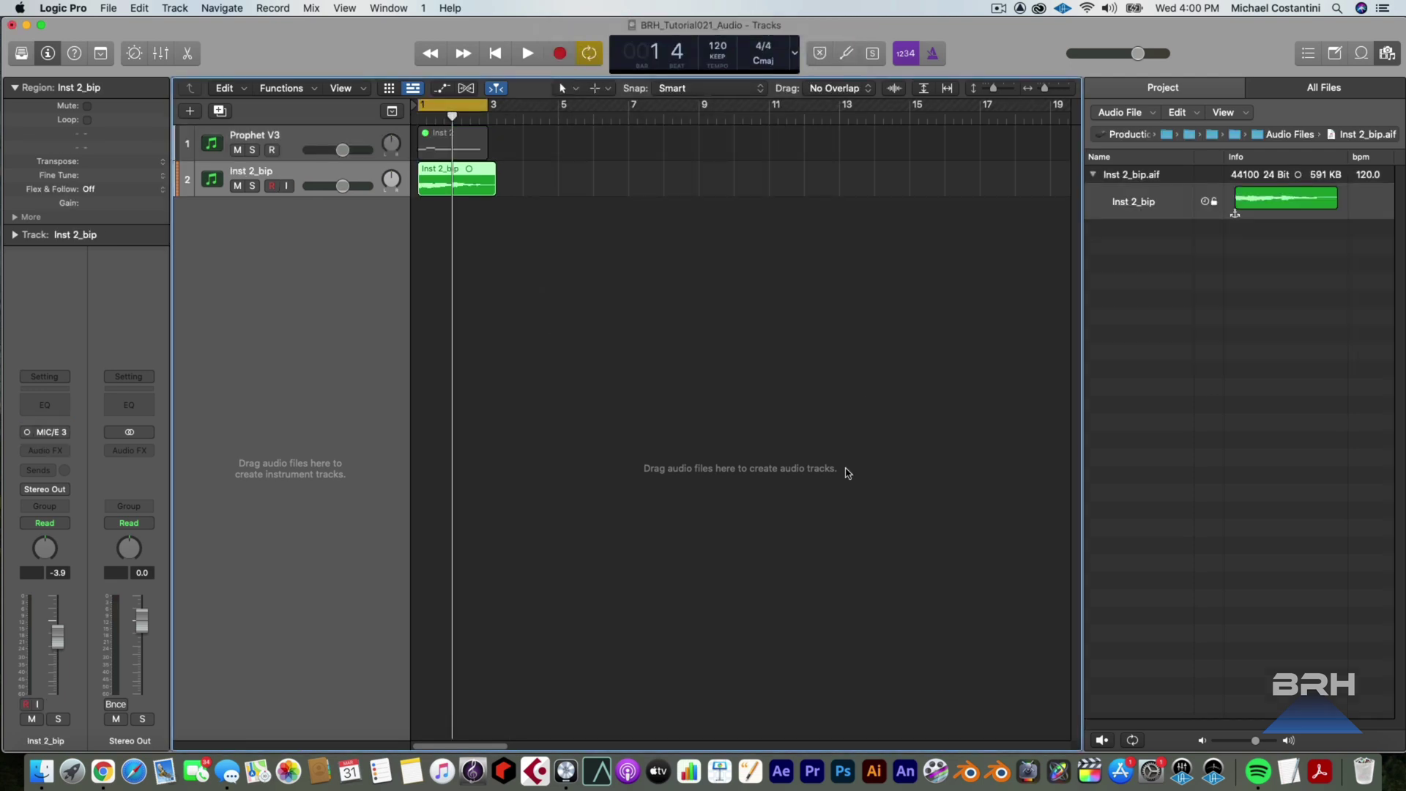
- Open the Inst 2_bip region's waveform in the Audio Track Editor
{"action": "double_click", "coordinate": [474, 175]}
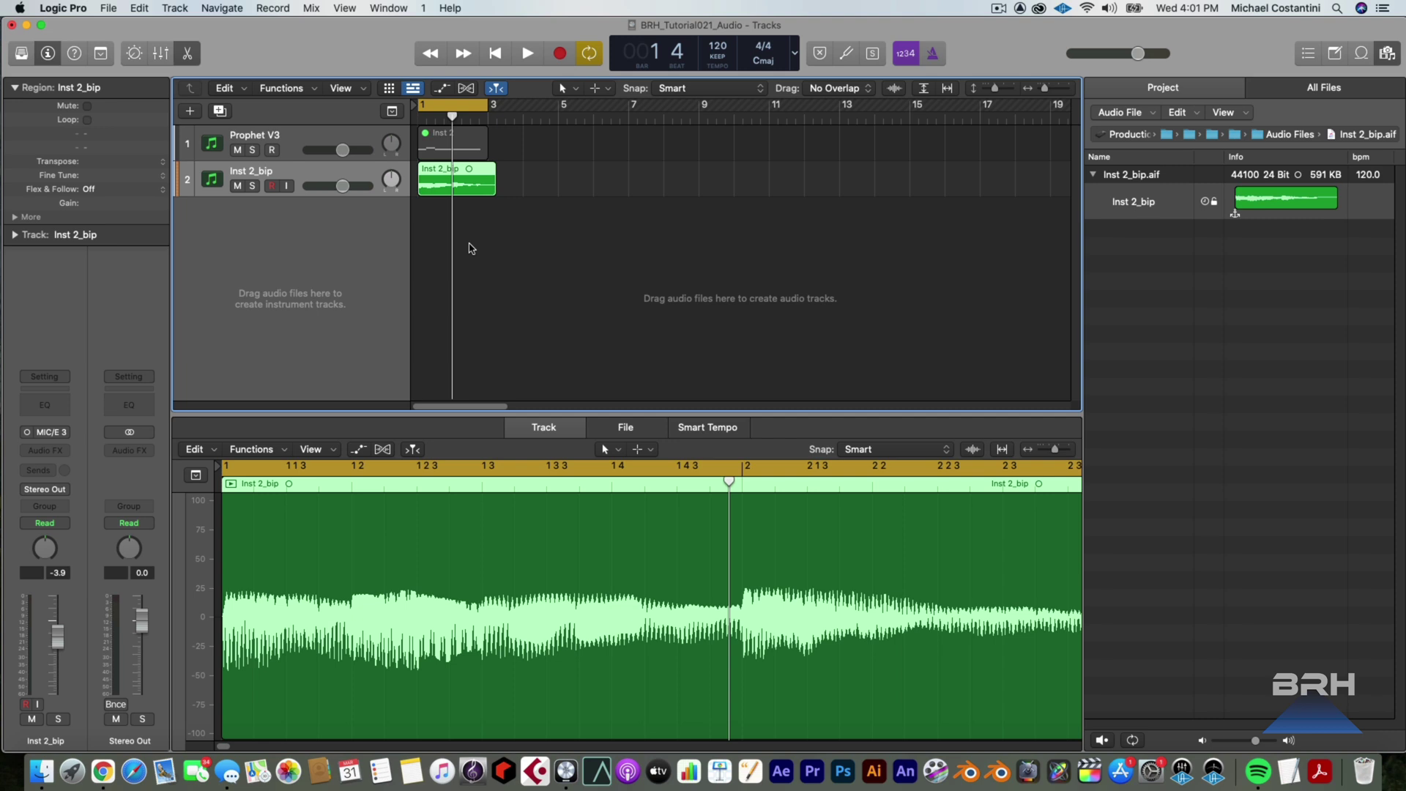
- Delete the Inst 2_bip region and track, then remove Inst 2_bip.aif from disk
{"action": "key", "text": "BackSpace"}
{"action": "key", "text": "super+BackSpace"}
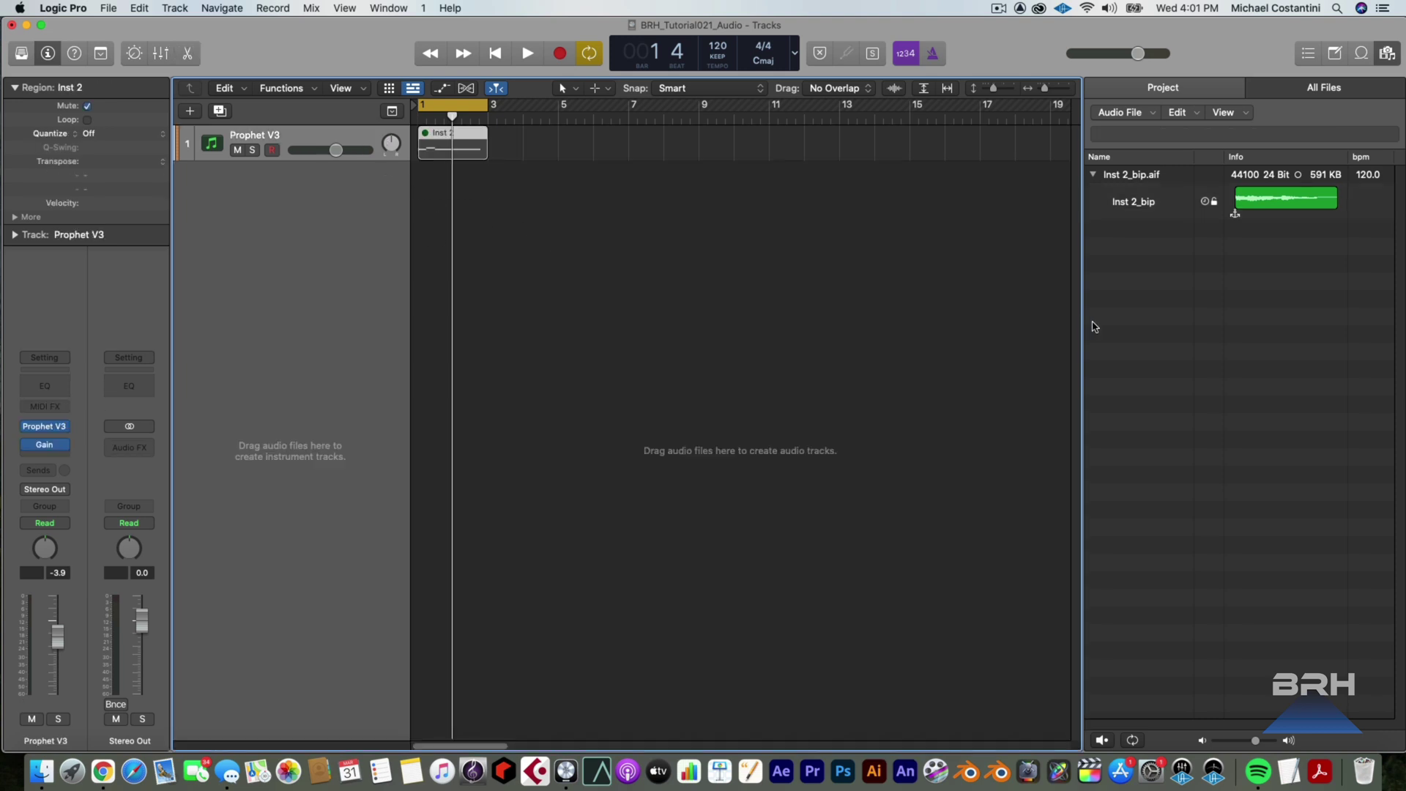
{"action": "left_click", "coordinate": [1181, 112]}
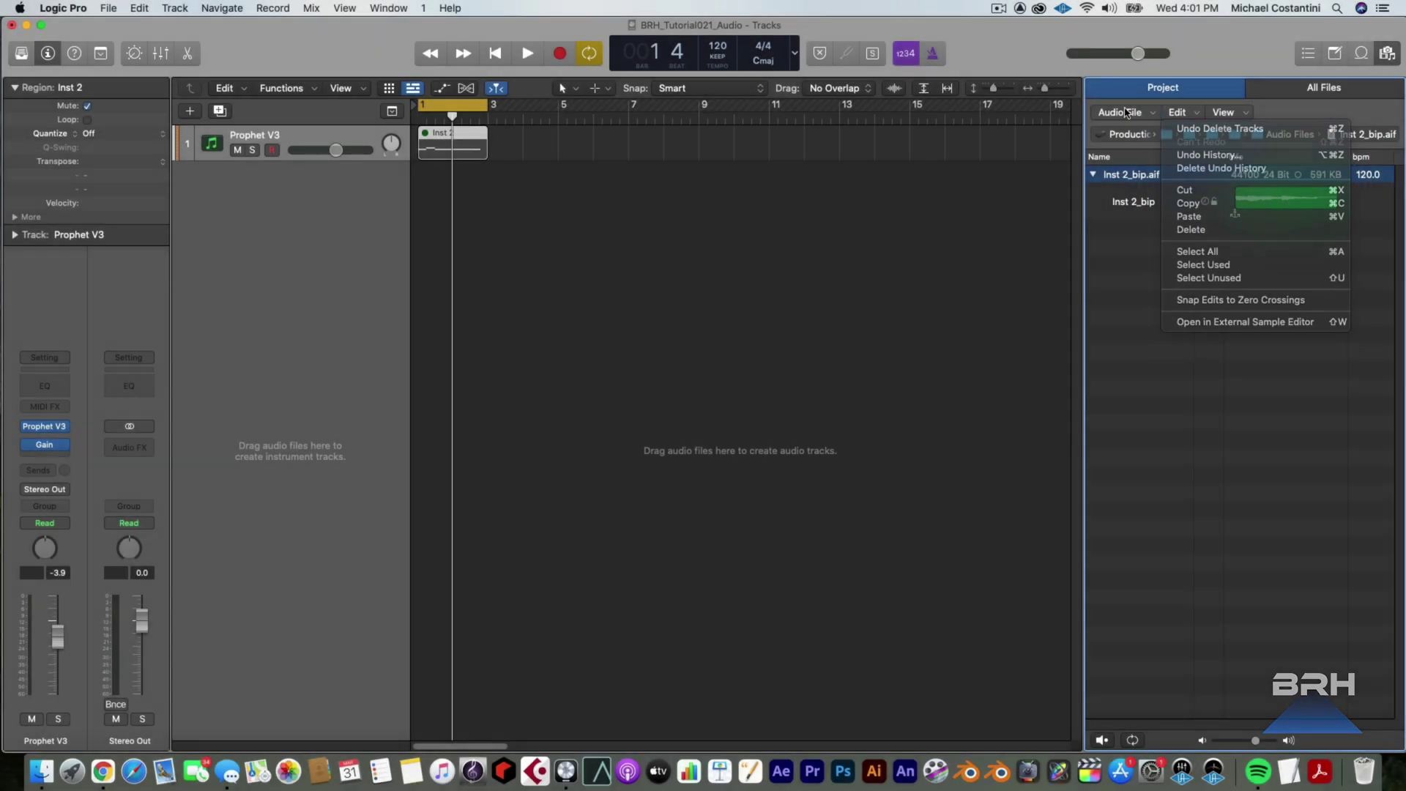
{"action": "left_click", "coordinate": [1127, 113]}
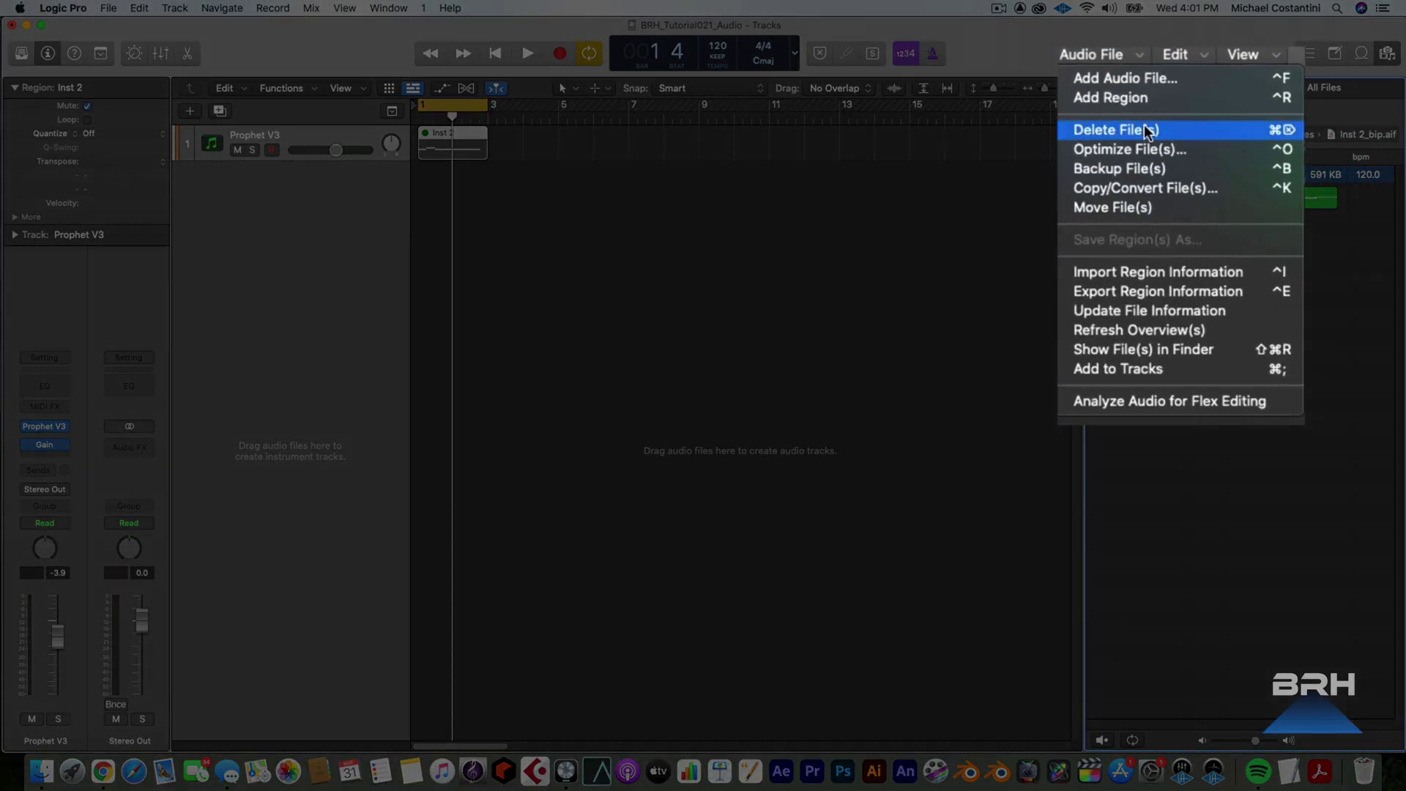
{"action": "left_click", "coordinate": [1144, 139]}
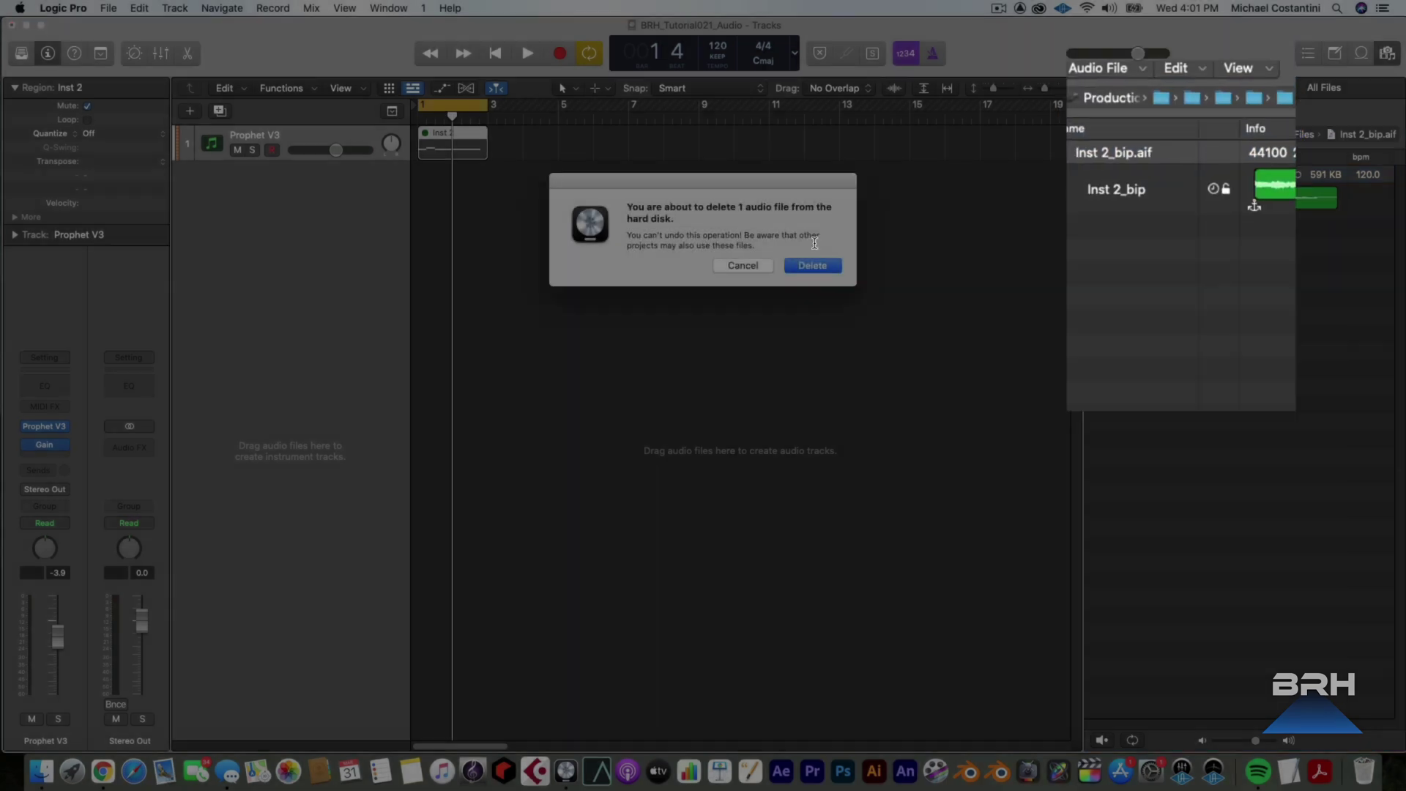
{"action": "key", "text": "Return"}
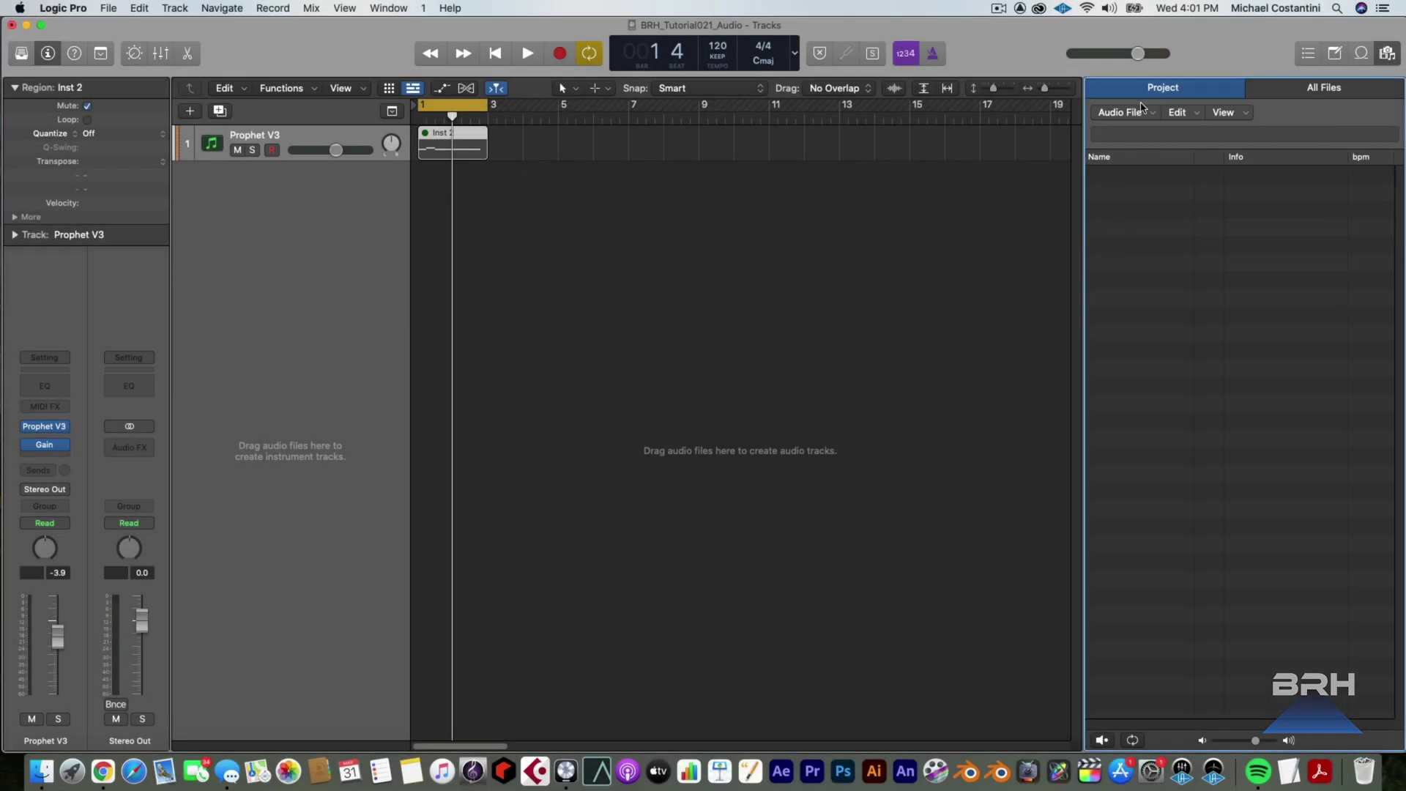
- Hide the browser and add a new software instrument track, Inst 1
{"action": "key", "text": "f"}
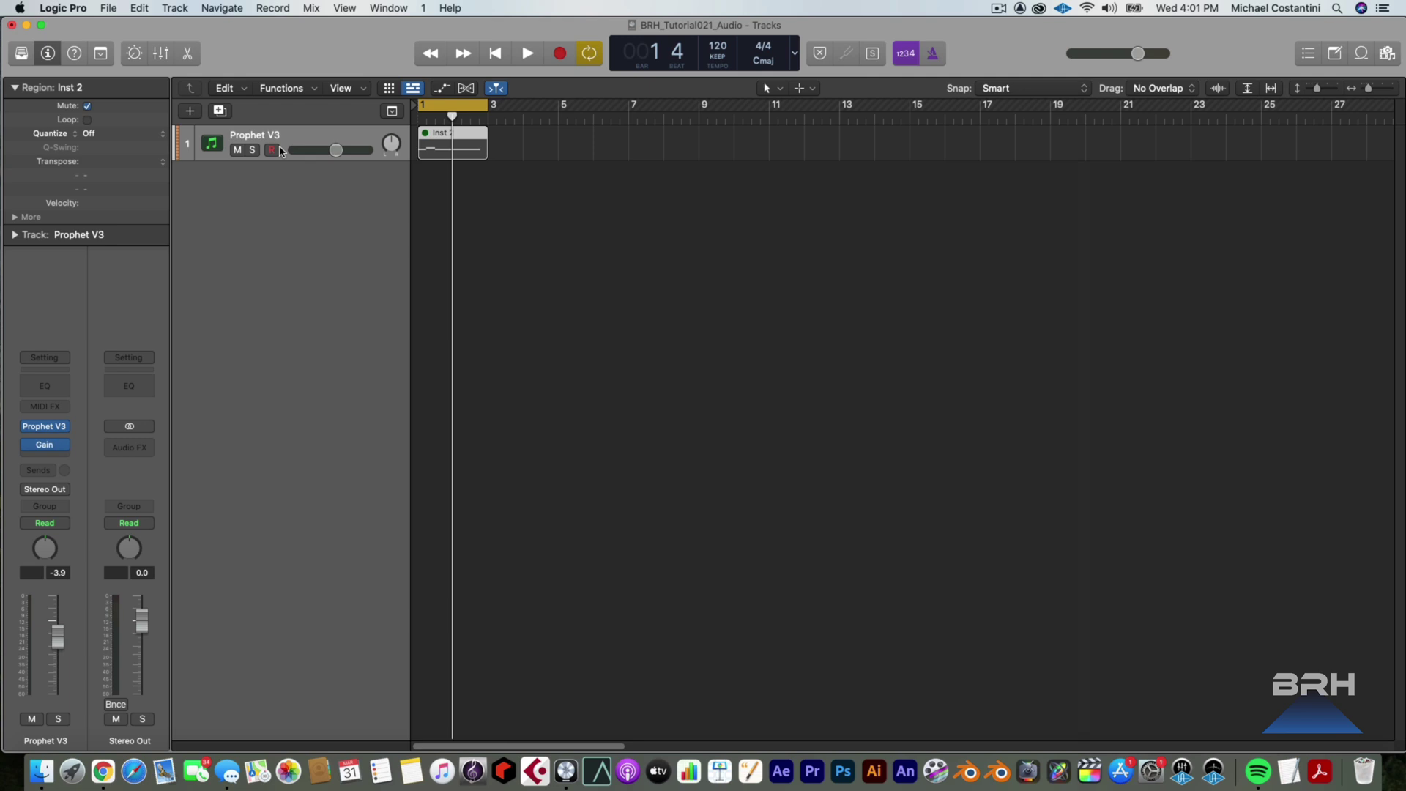
{"action": "left_click", "coordinate": [190, 110]}
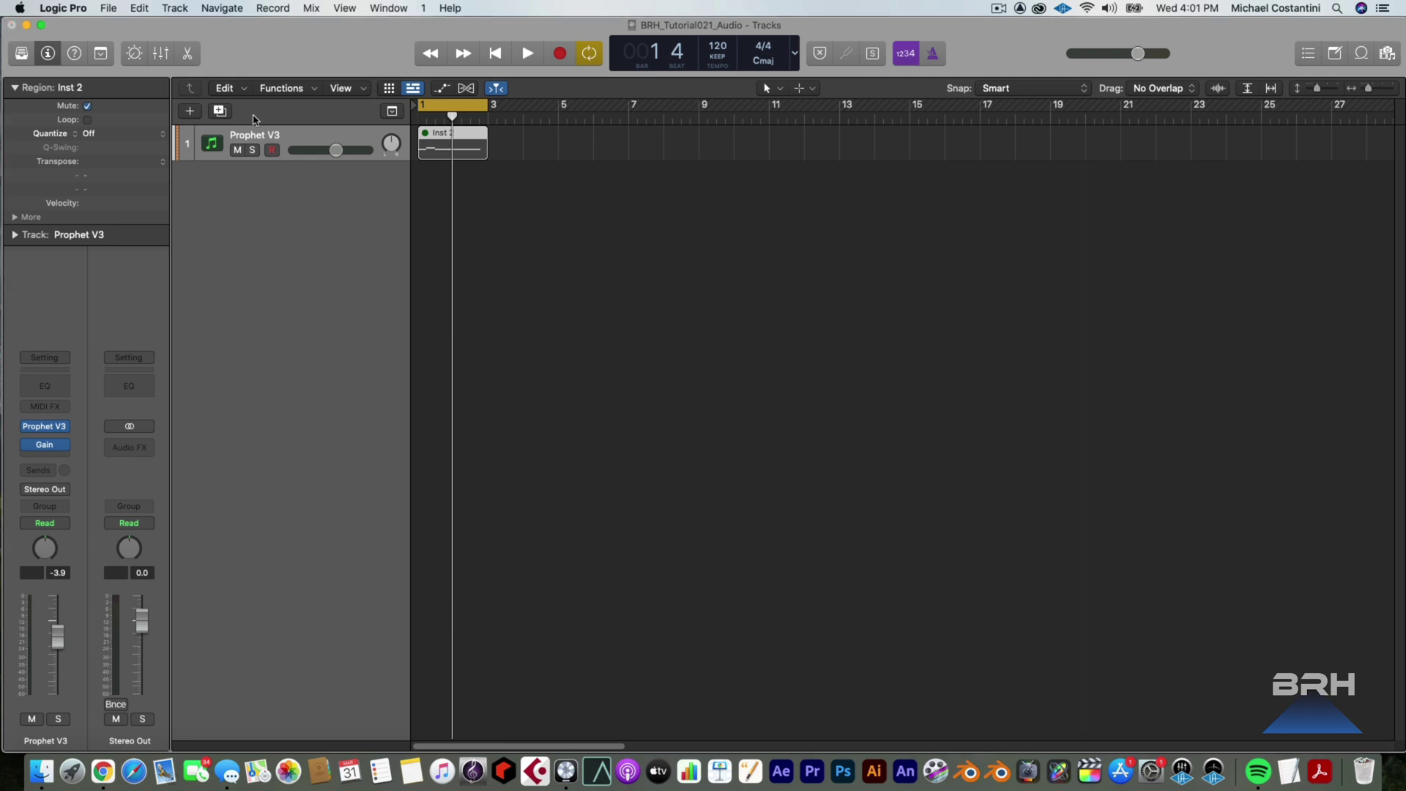
{"action": "left_click", "coordinate": [928, 242]}
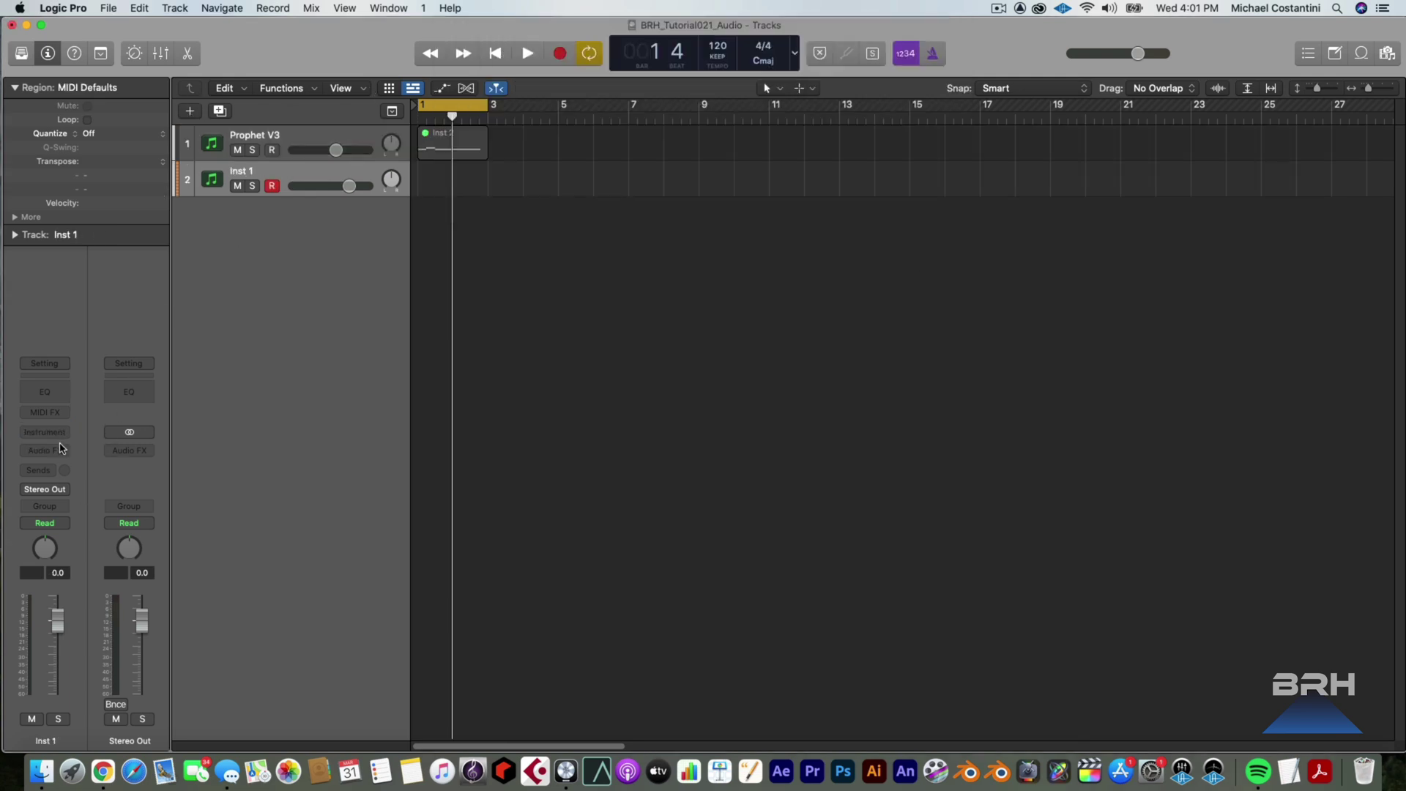
- Load Native Instruments Kontakt (Stereo) into Inst 1's instrument slot
{"action": "left_click", "coordinate": [57, 435]}
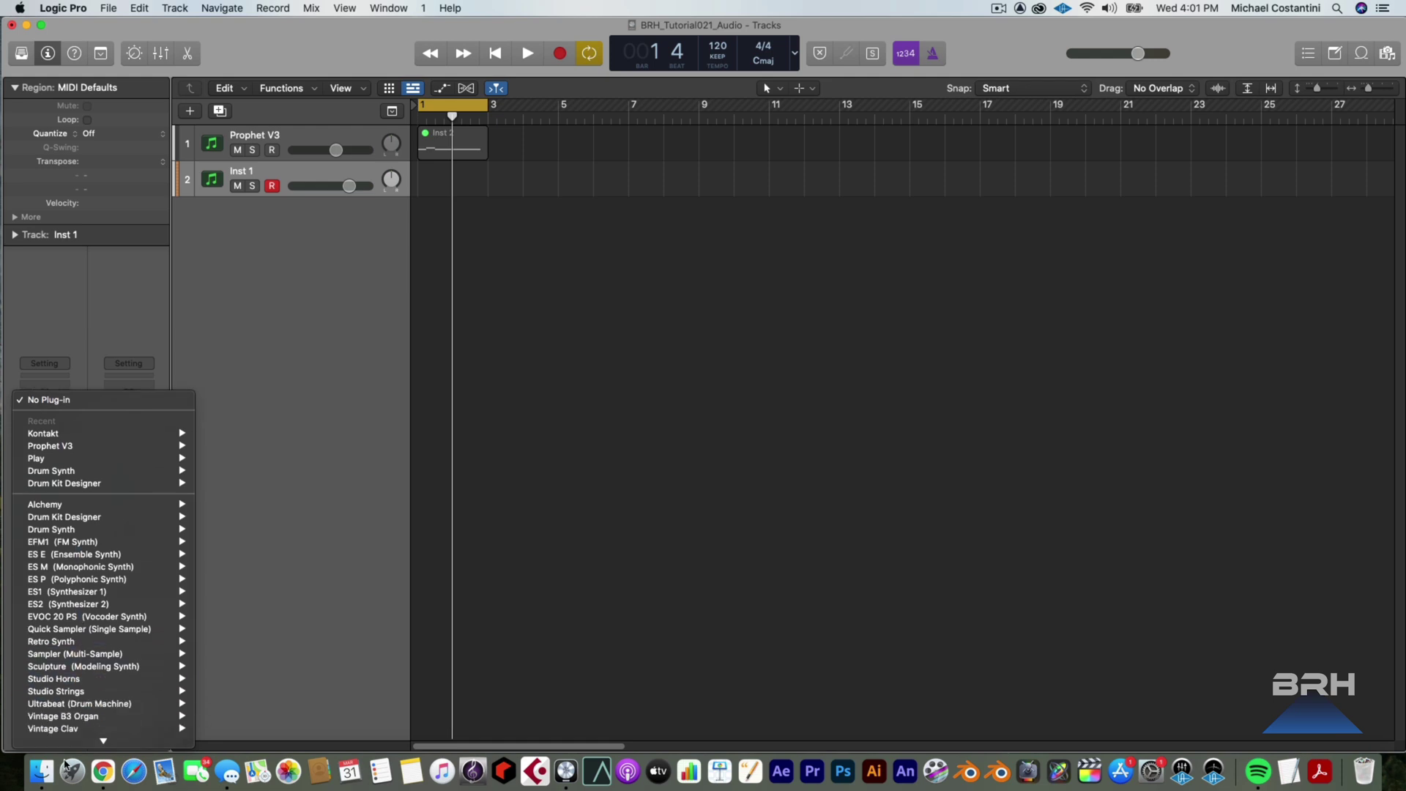
{"action": "mouse_move", "coordinate": [87, 727]}
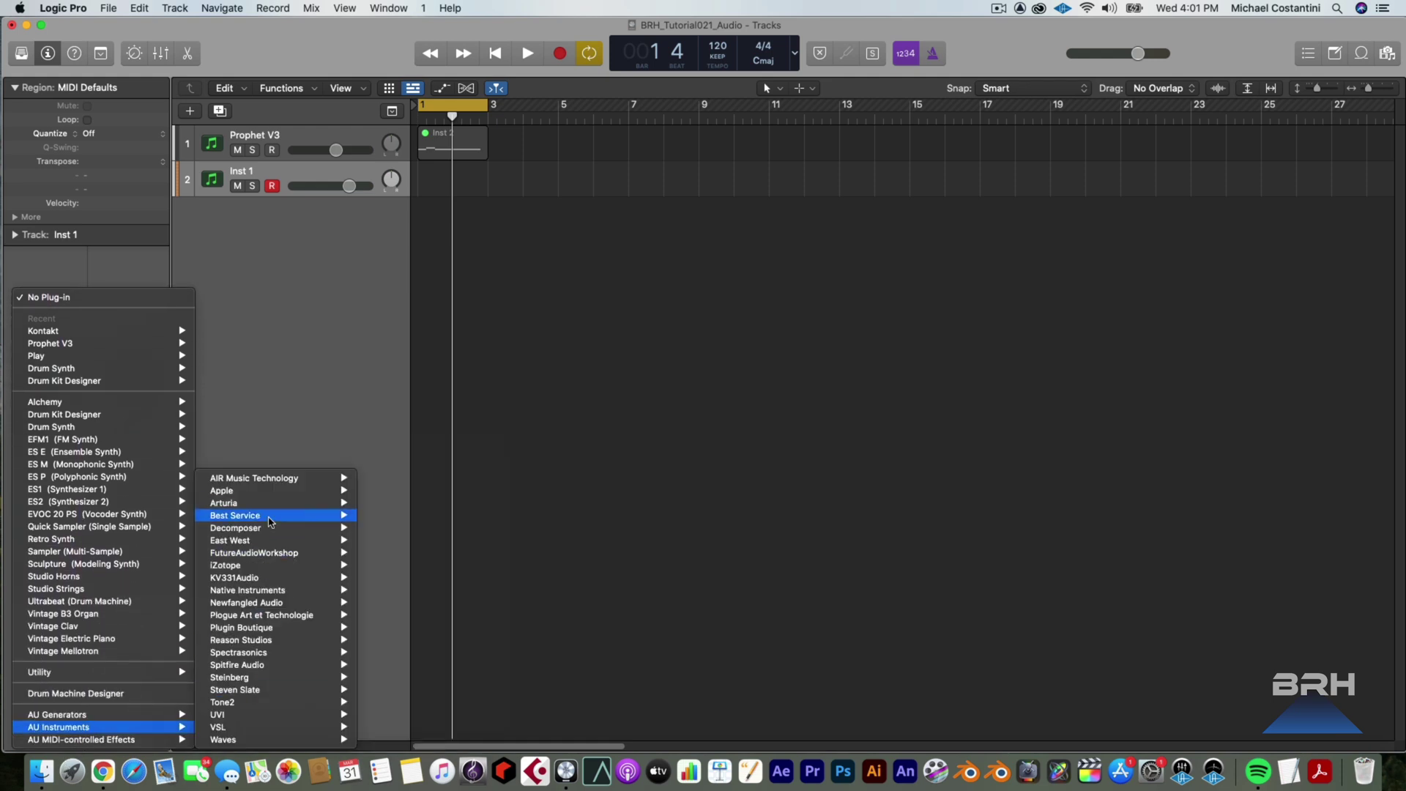
{"action": "mouse_move", "coordinate": [278, 590]}
{"action": "mouse_move", "coordinate": [396, 596]}
{"action": "mouse_move", "coordinate": [388, 640]}
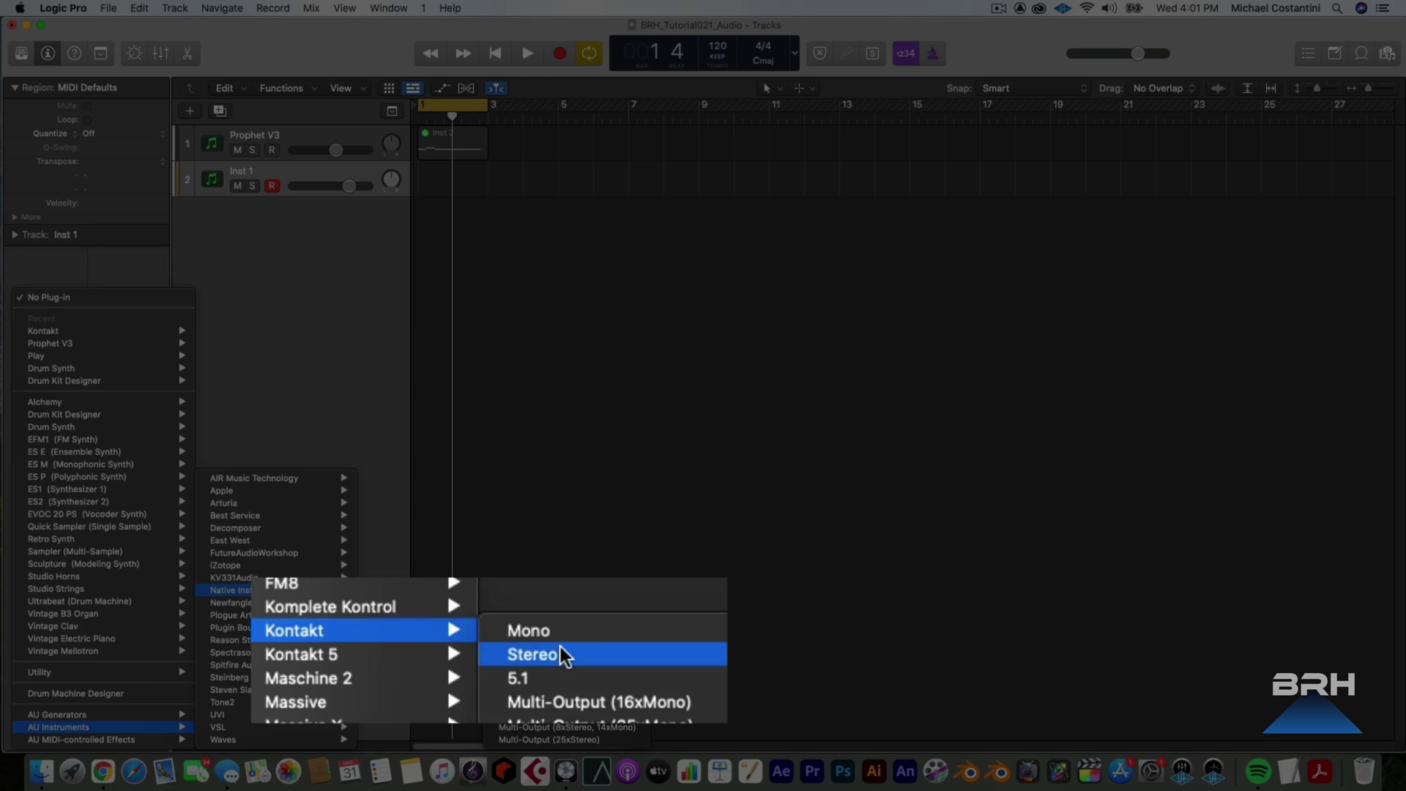
{"action": "left_click", "coordinate": [560, 647]}
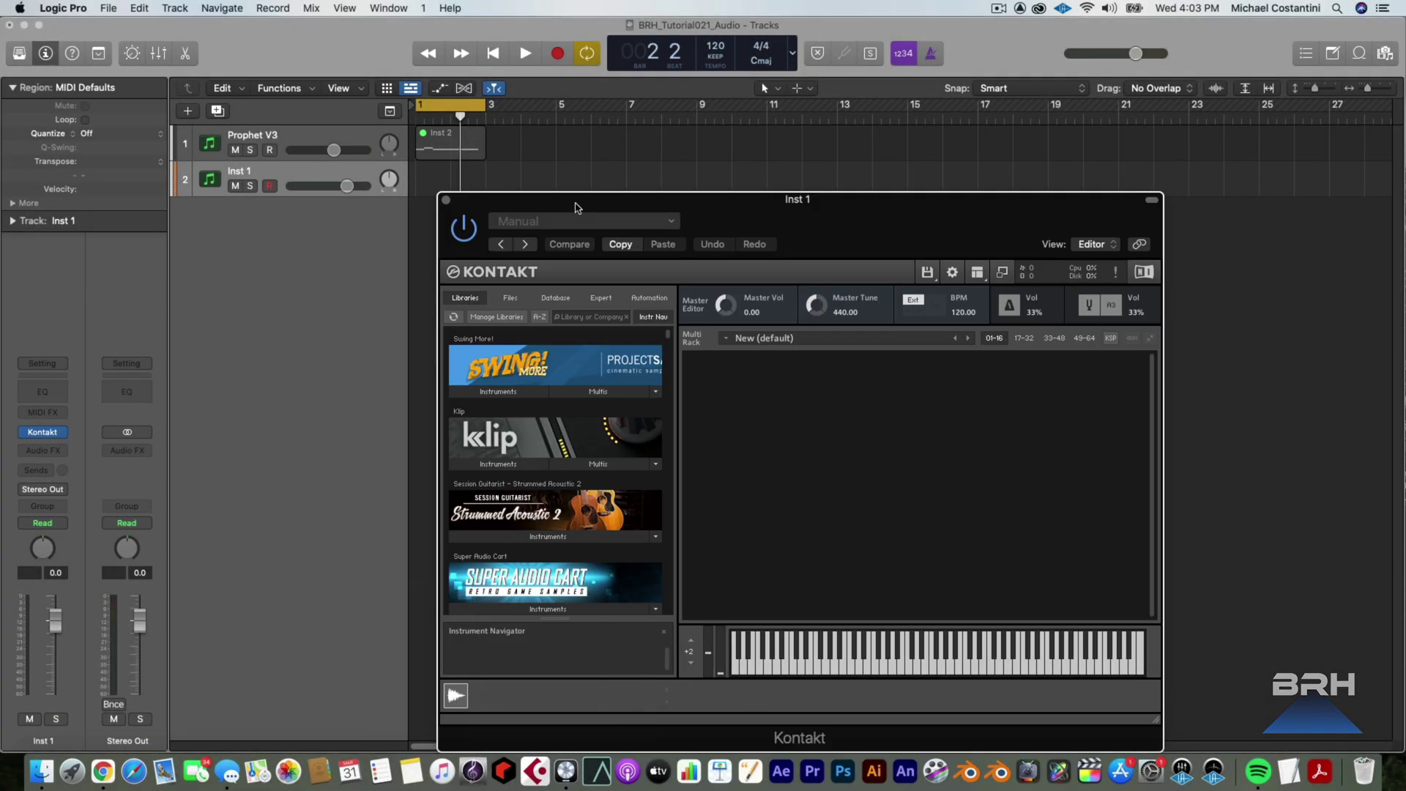
- Drag Super Audio Cart.nki into Kontakt's rack, then return to bar 1 and select Inst 2
{"action": "left_click_drag", "start_coordinate": [575, 205], "coordinate": [563, 96]}
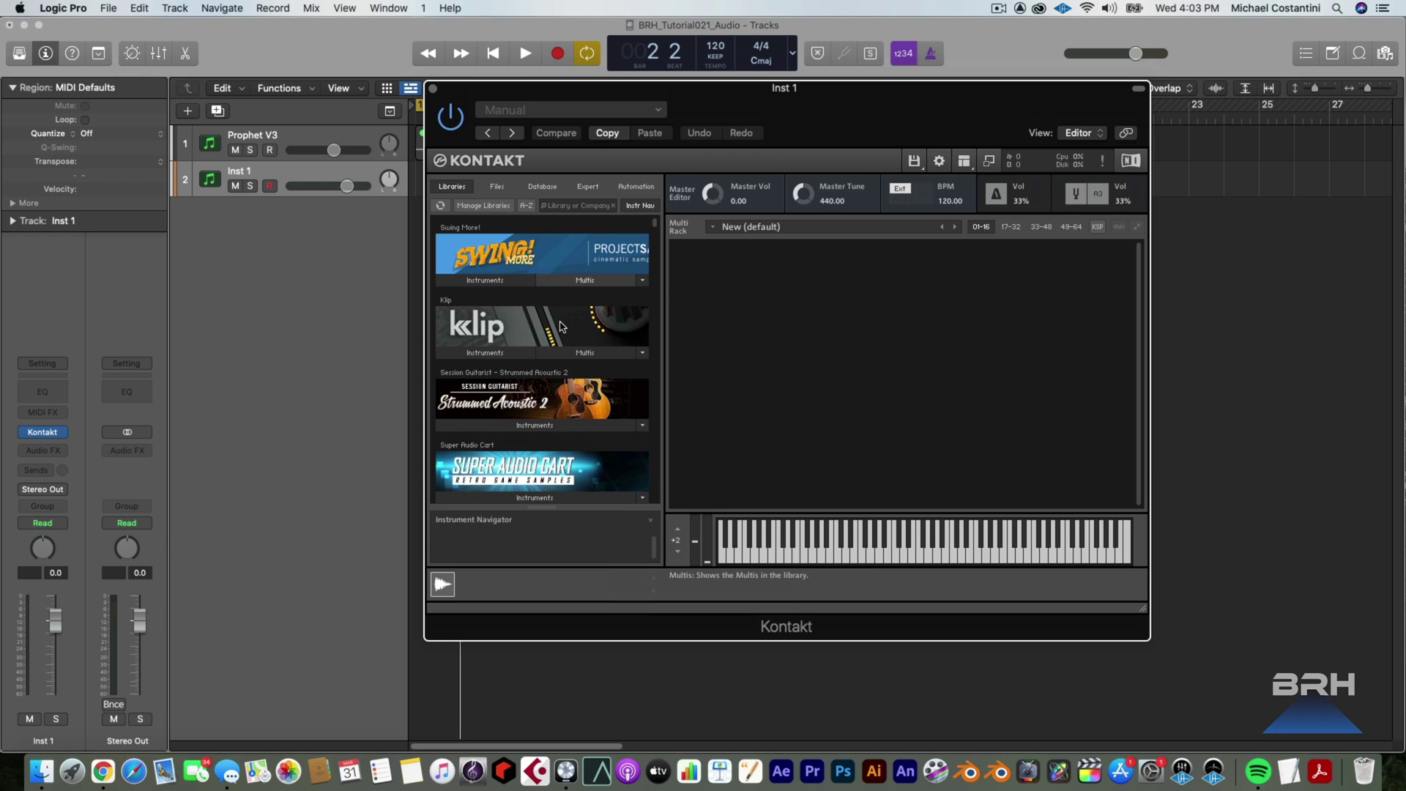
{"action": "scroll", "coordinate": [522, 452], "scroll_direction": "down", "scroll_amount": 2}
{"action": "left_click", "coordinate": [521, 446]}
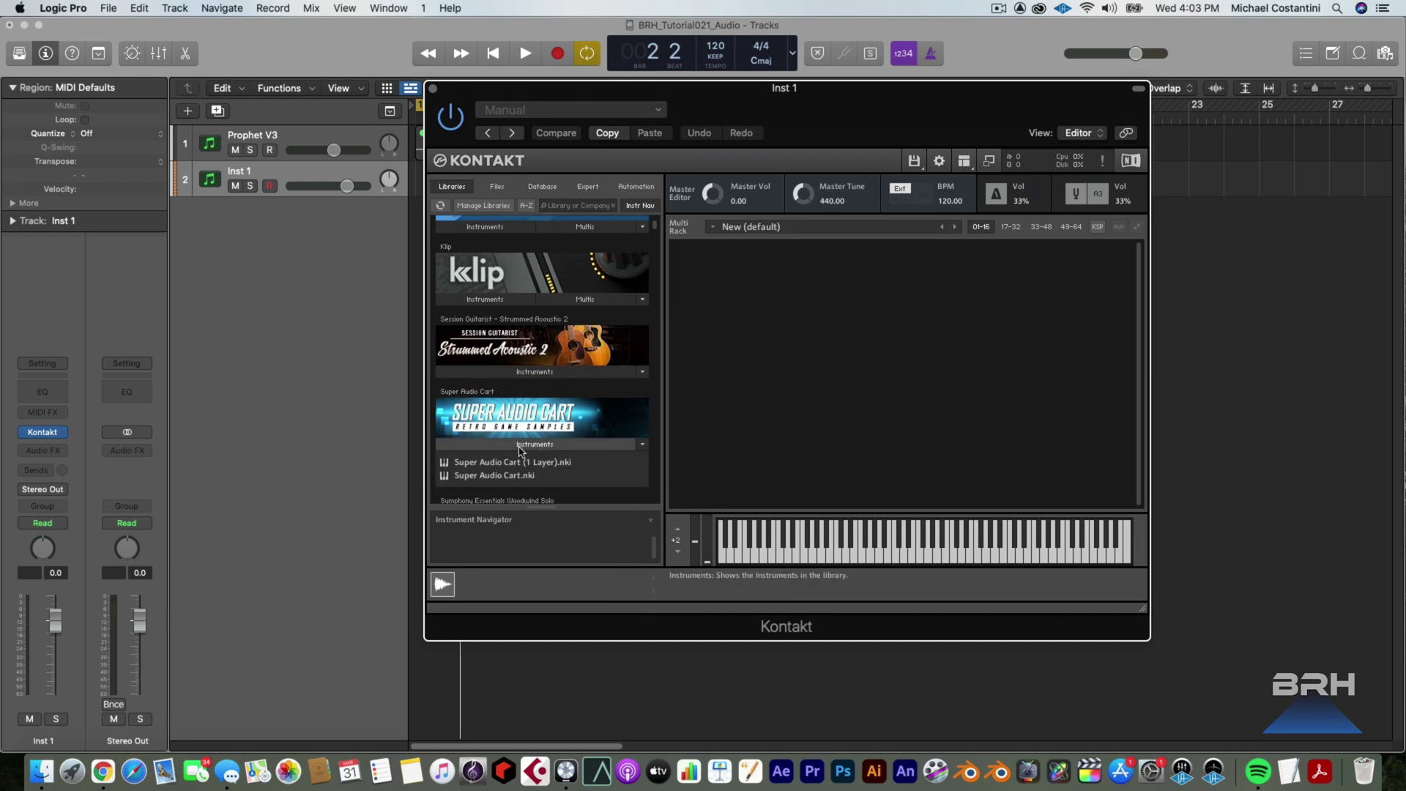
{"action": "left_click_drag", "start_coordinate": [494, 475], "coordinate": [726, 276]}
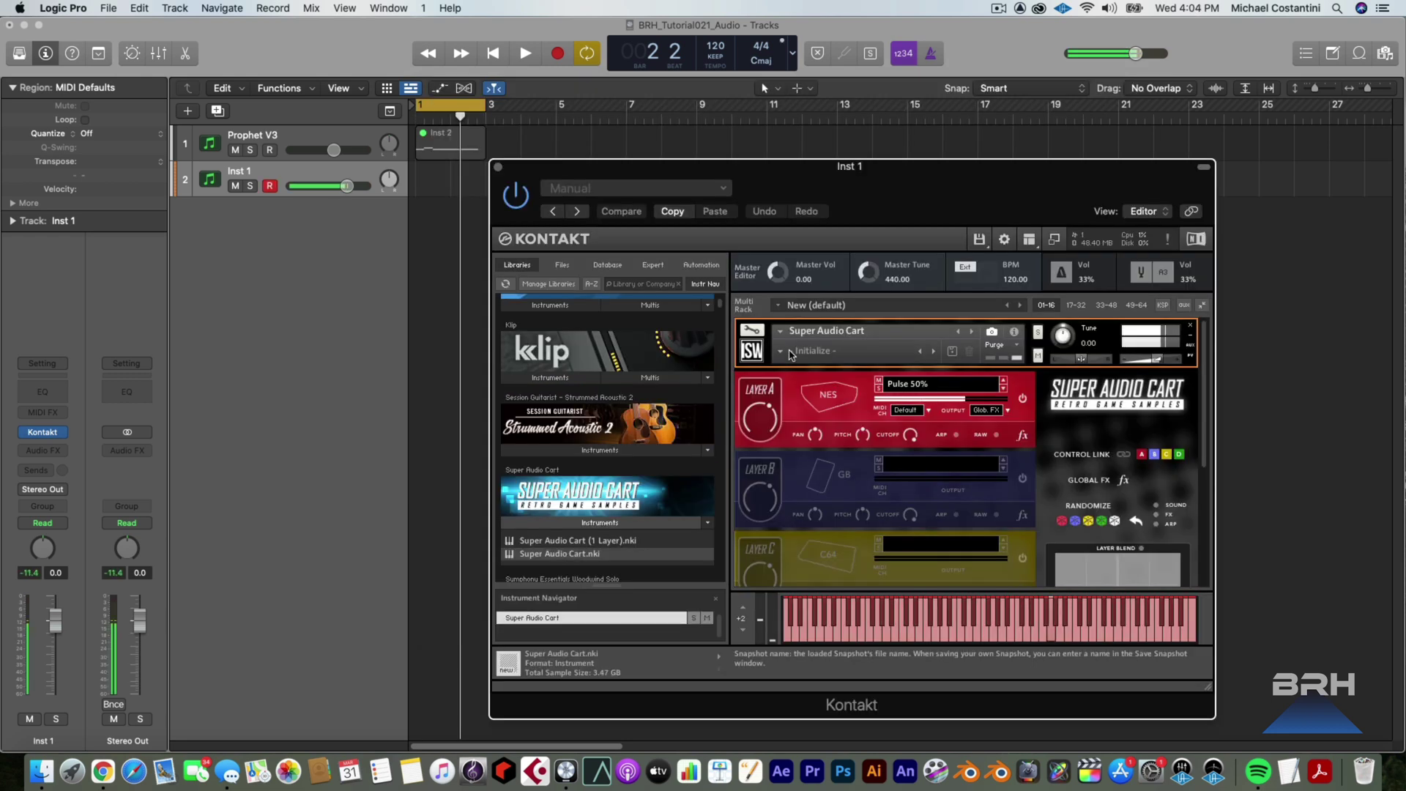
{"action": "left_click", "coordinate": [415, 116]}
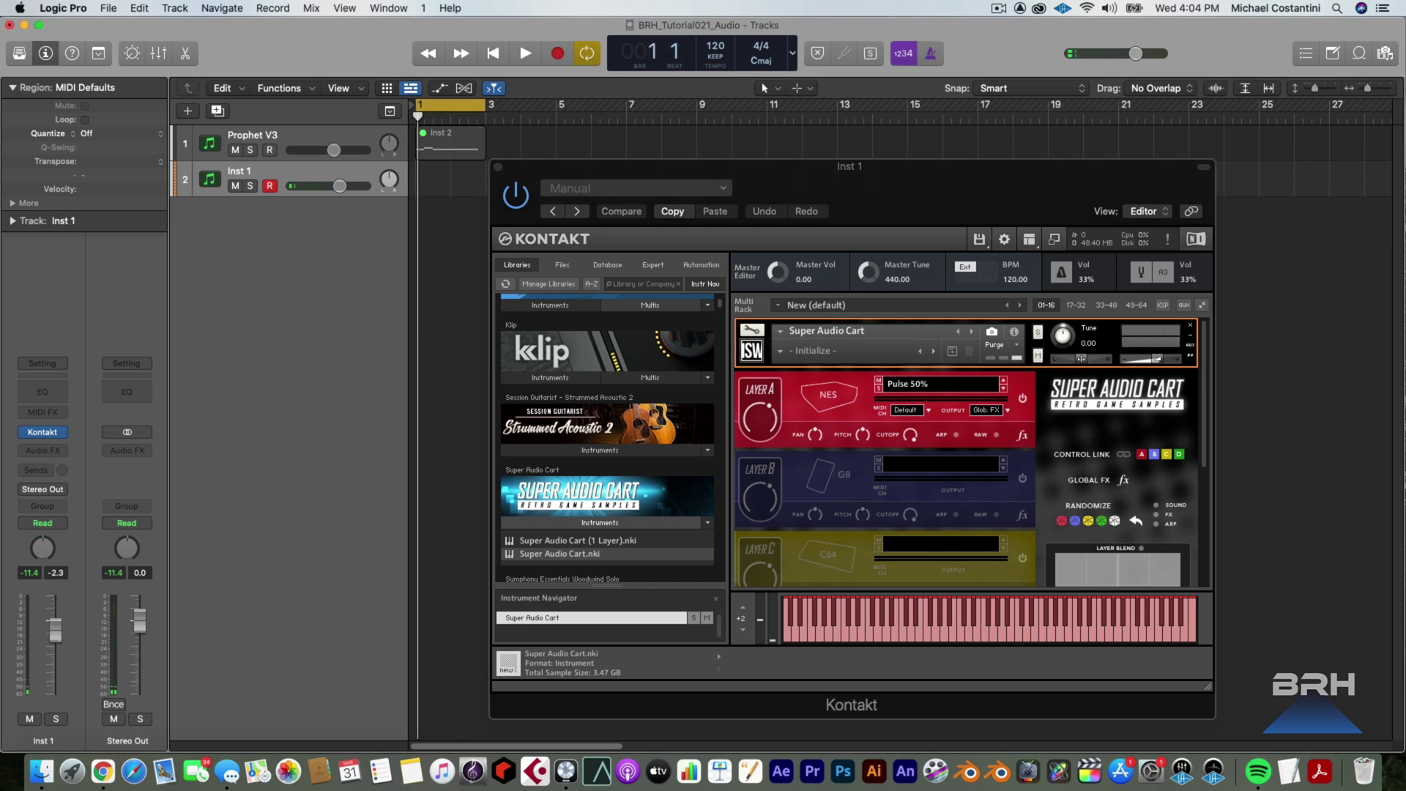
{"action": "left_click", "coordinate": [449, 139]}
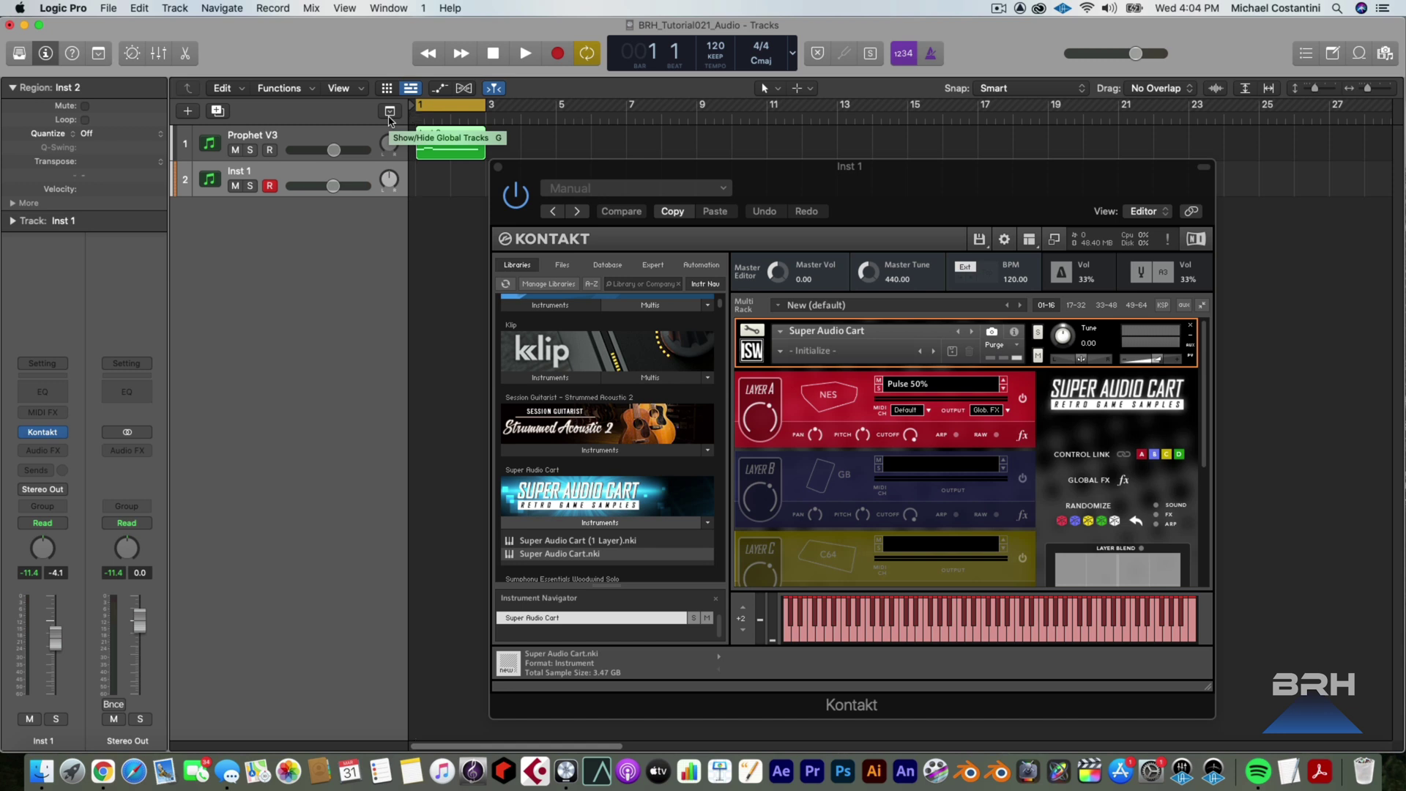
- Record a new Inst 1 take and set its region Quantize to Smart Quantize 1/8 Note
{"action": "key", "text": "r"}
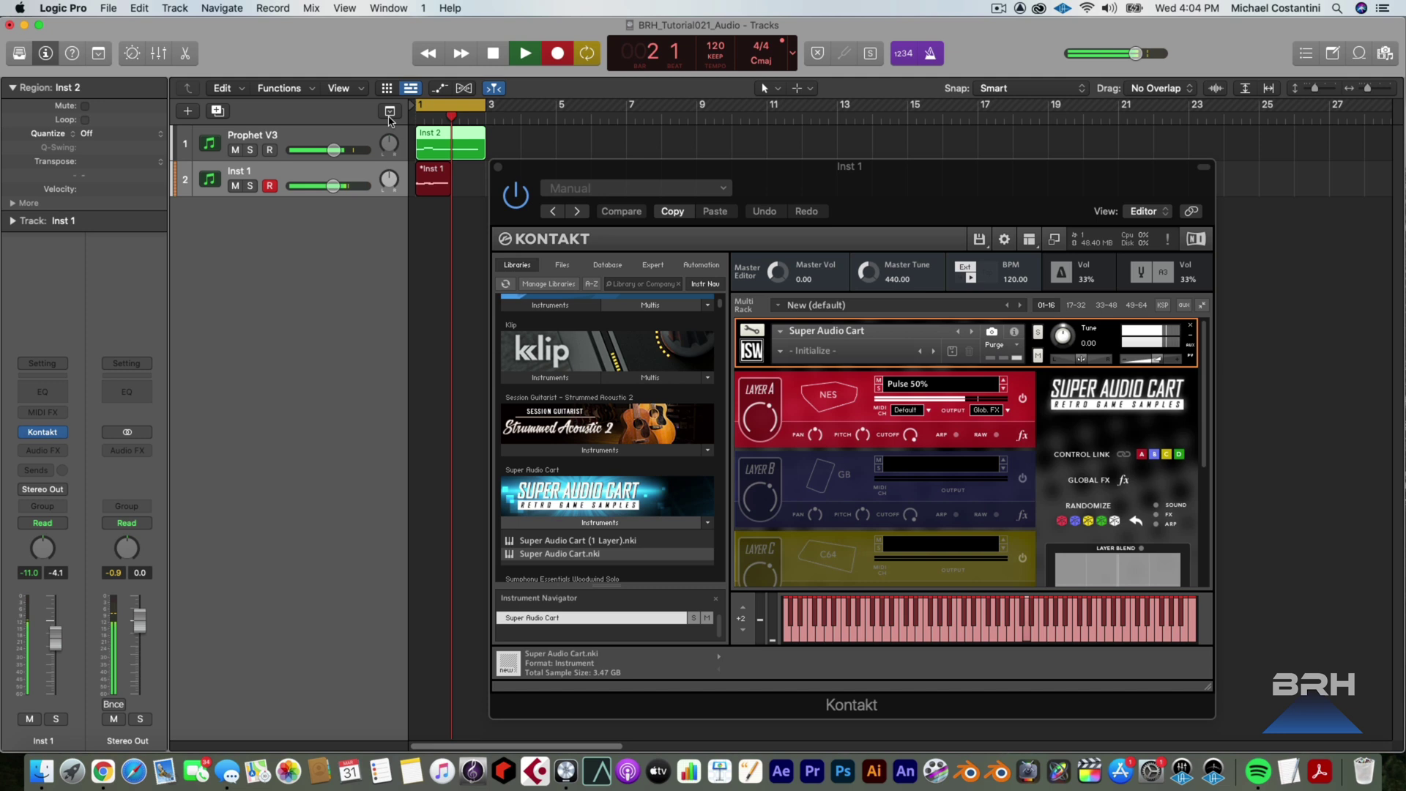
{"action": "key", "text": "space"}
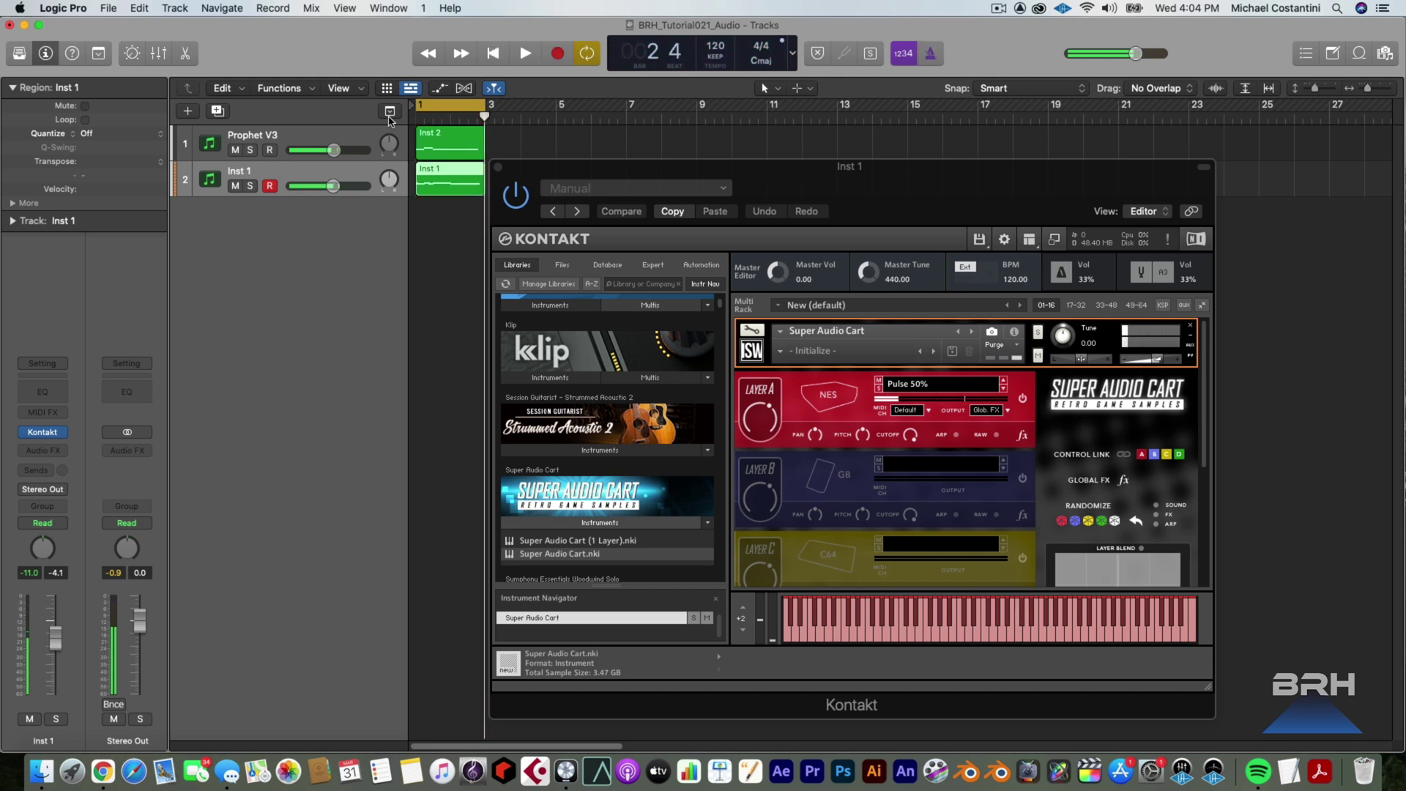
{"action": "left_click", "coordinate": [48, 133]}
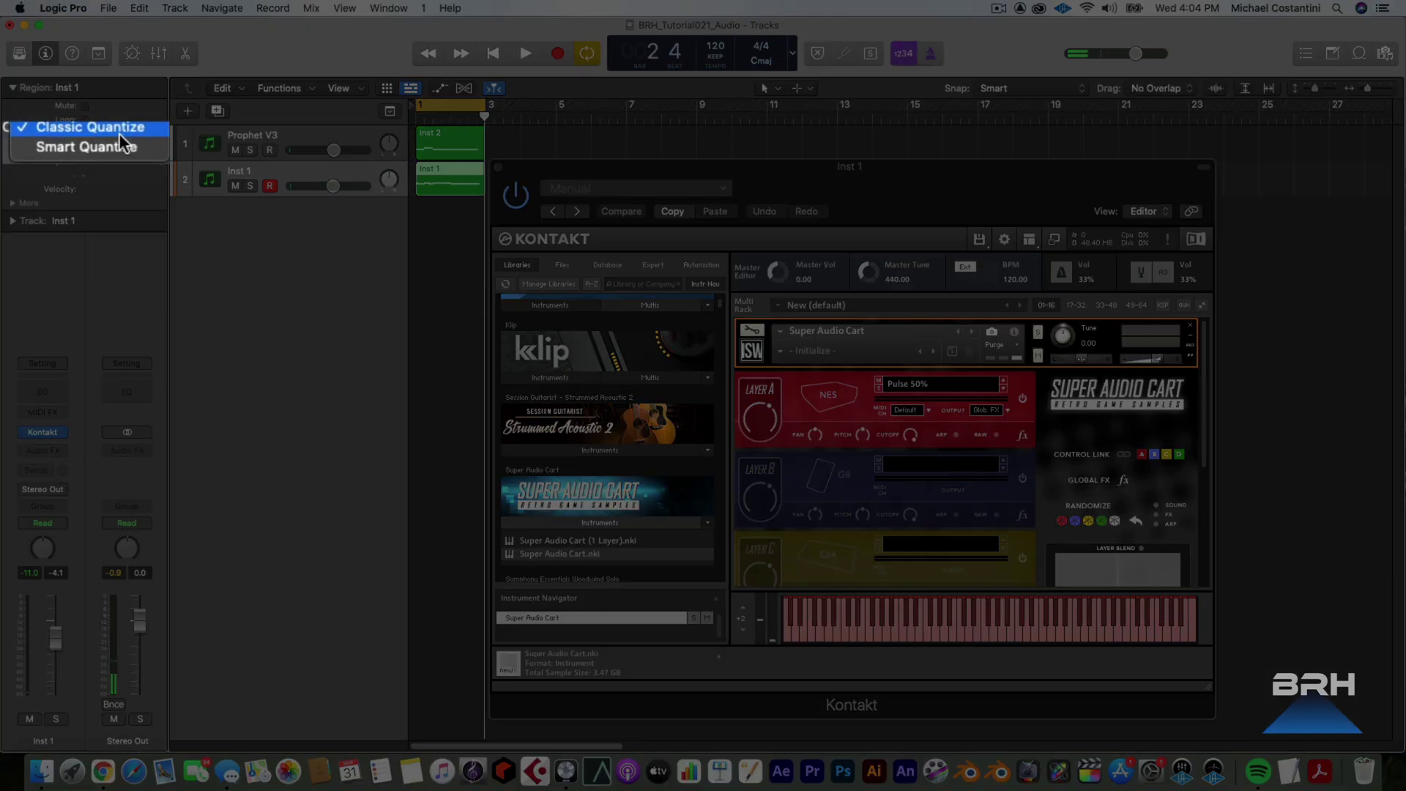
{"action": "left_click", "coordinate": [120, 139]}
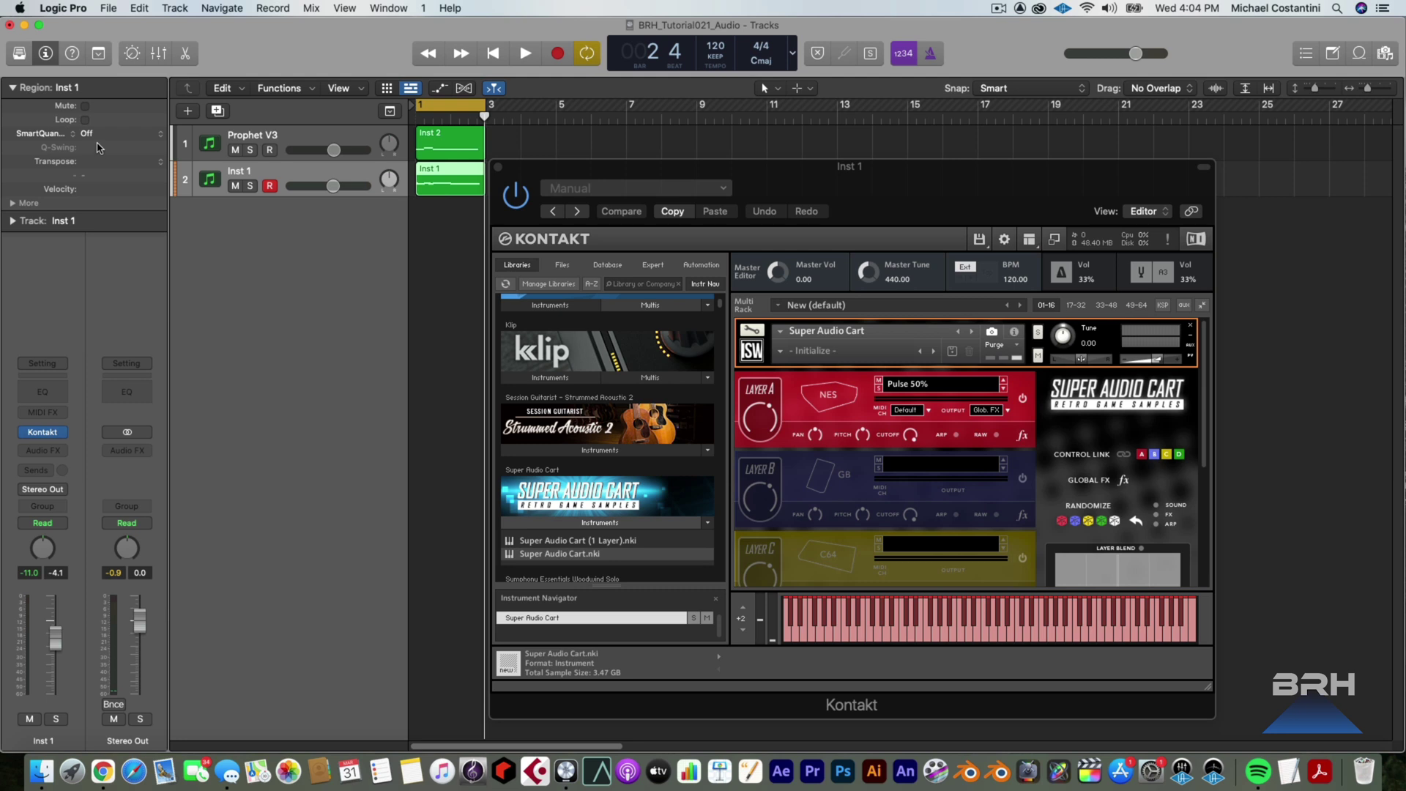
{"action": "left_click", "coordinate": [93, 134]}
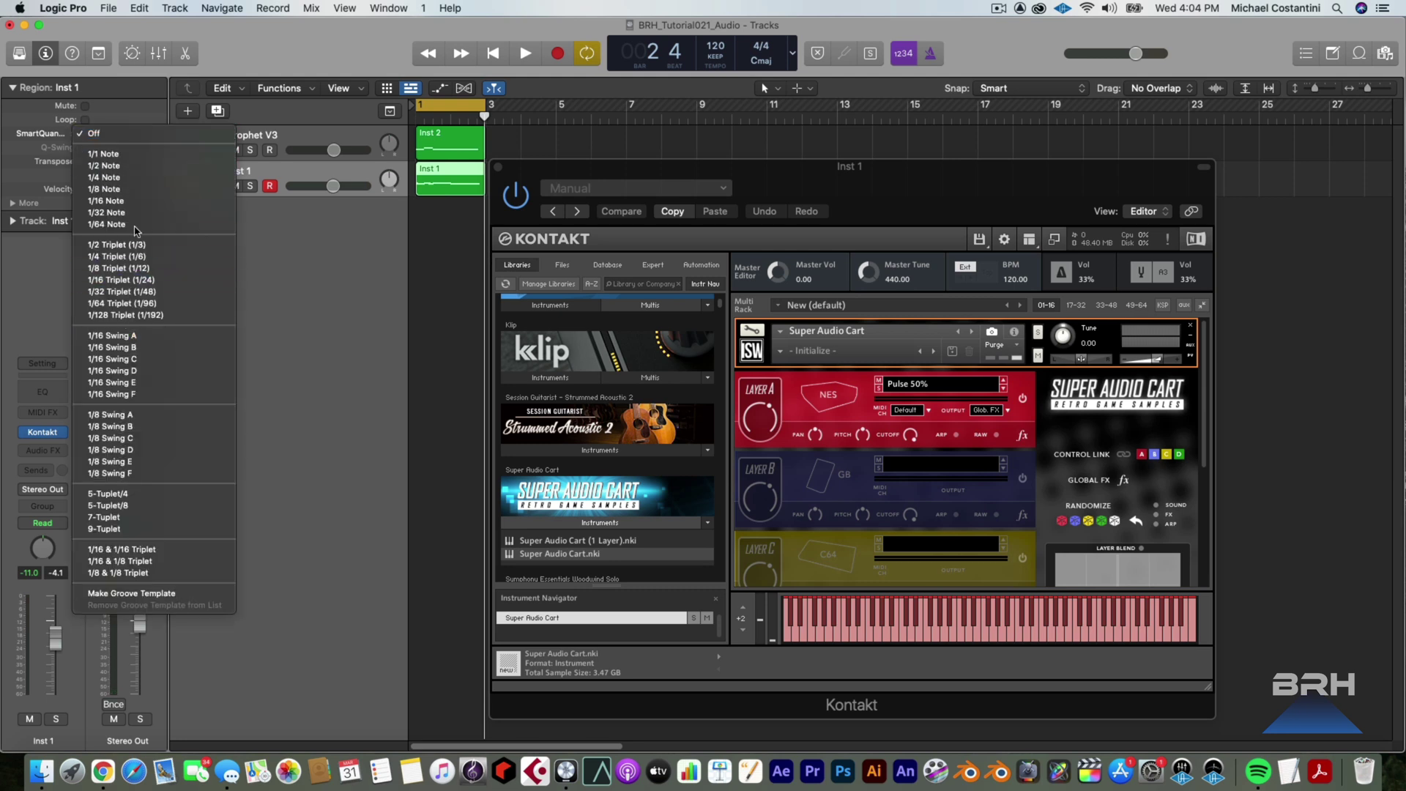
{"action": "left_click", "coordinate": [134, 189]}
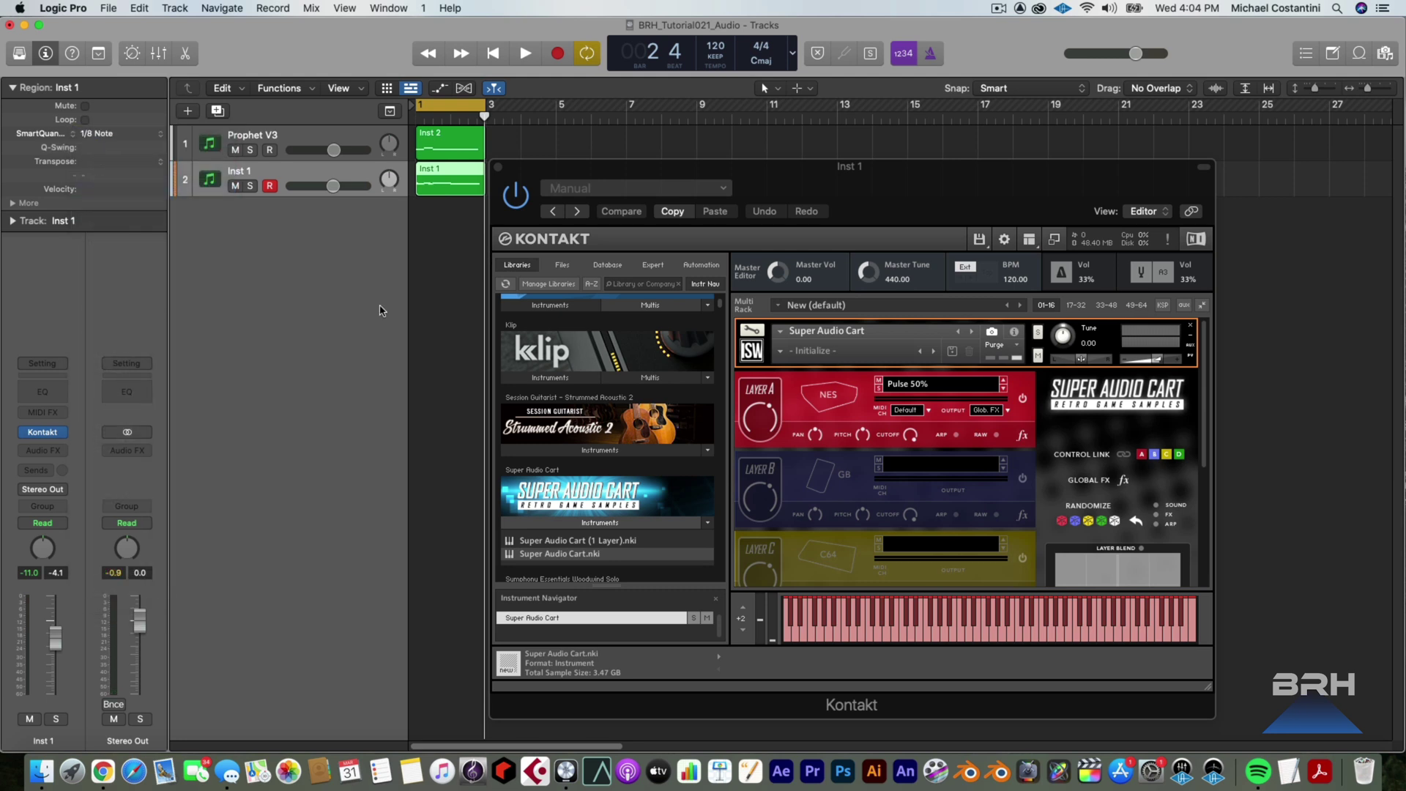
- Close Kontakt, return to bar 1, and bounce Inst 1 in place including volume/pan automation
{"action": "left_click", "coordinate": [498, 167]}
{"action": "key", "text": "Return"}
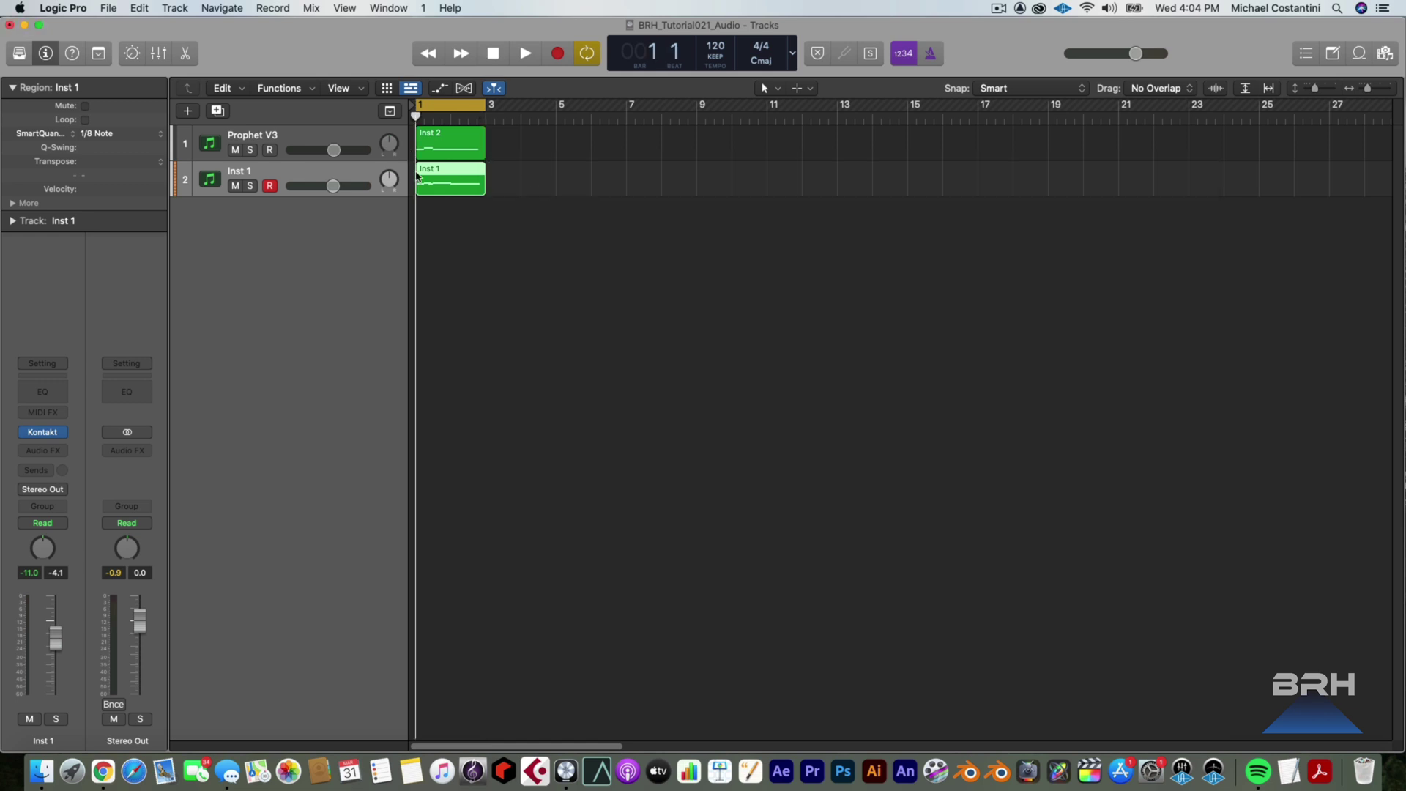
{"action": "mouse_move", "coordinate": [62, 432]}
{"action": "right_click", "coordinate": [460, 169]}
{"action": "left_click", "coordinate": [484, 173]}
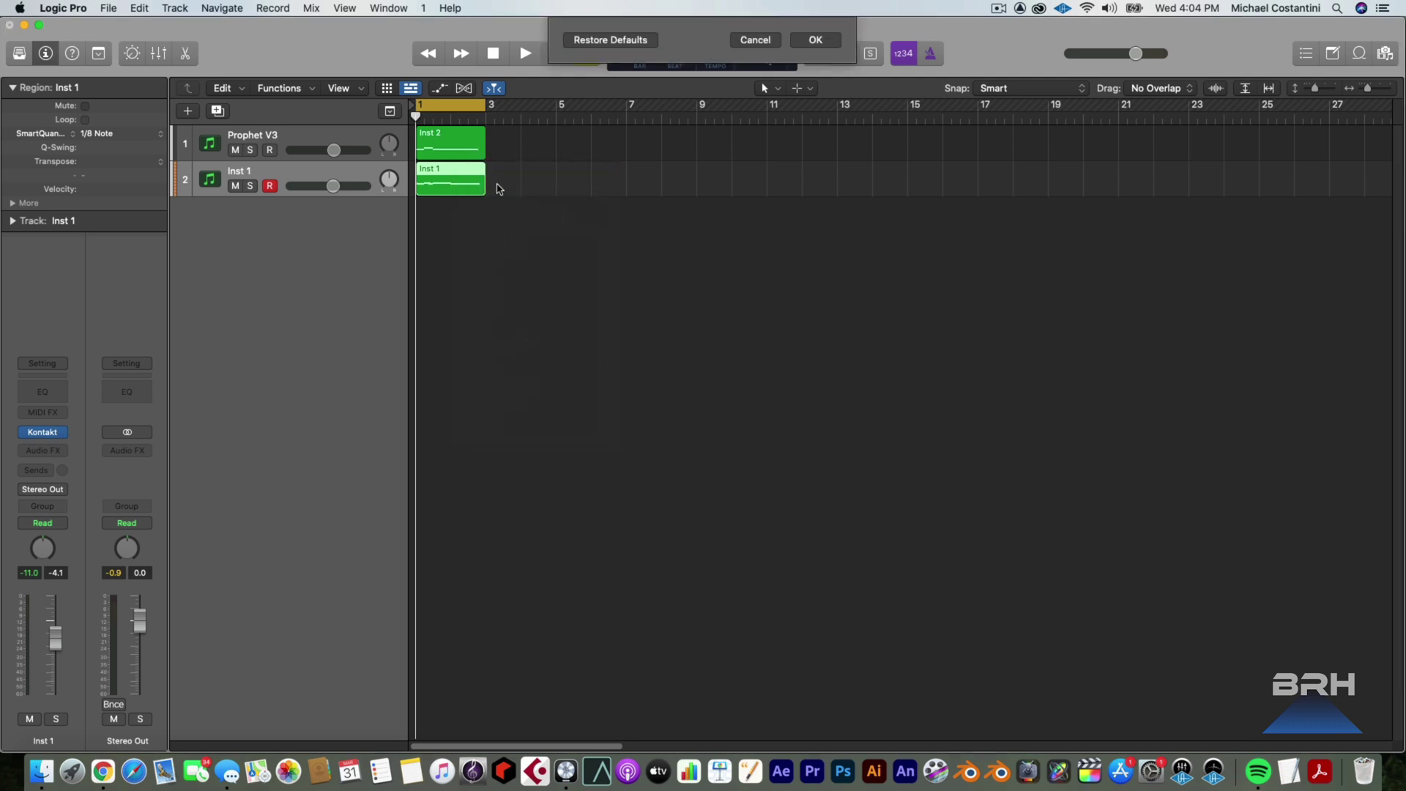
{"action": "left_click", "coordinate": [629, 249]}
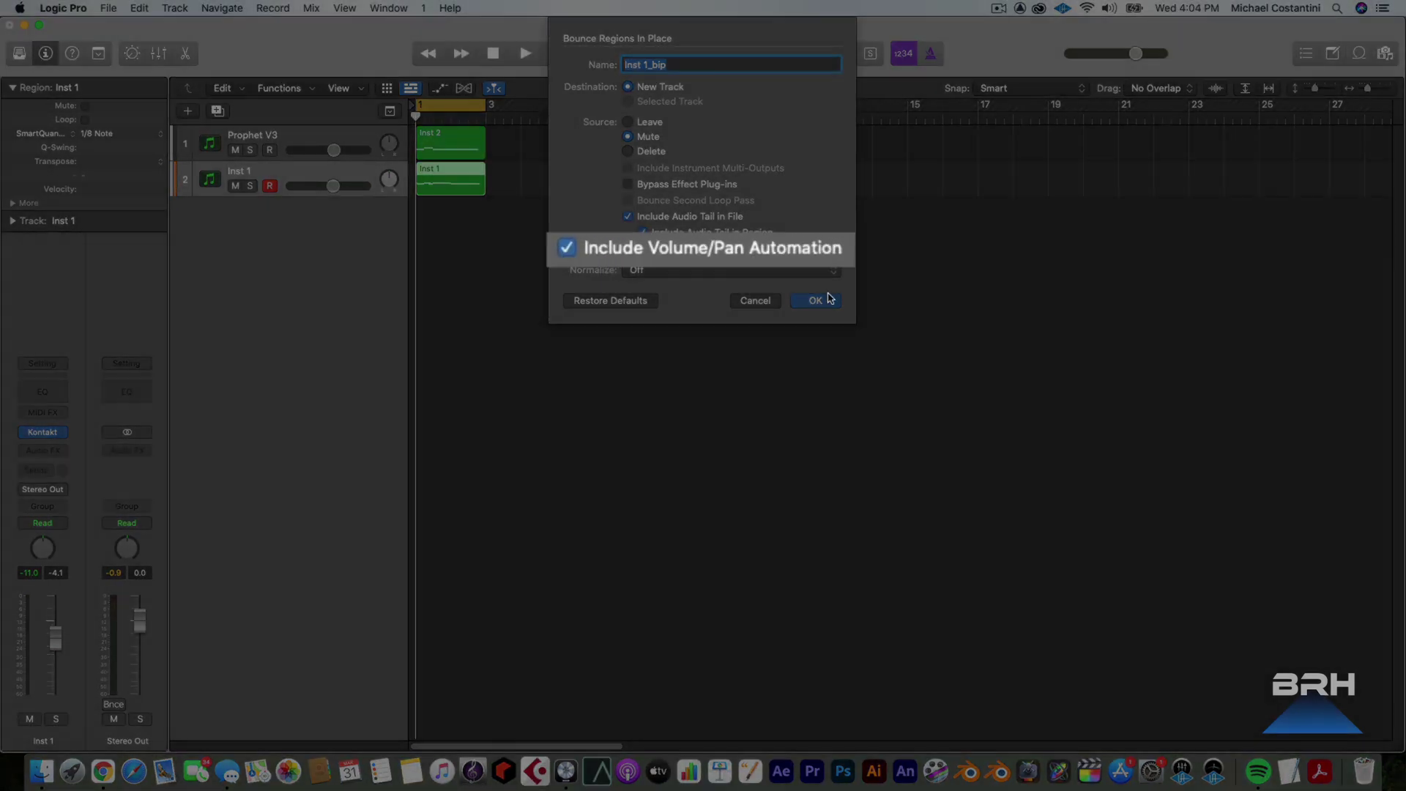
{"action": "left_click", "coordinate": [820, 300]}
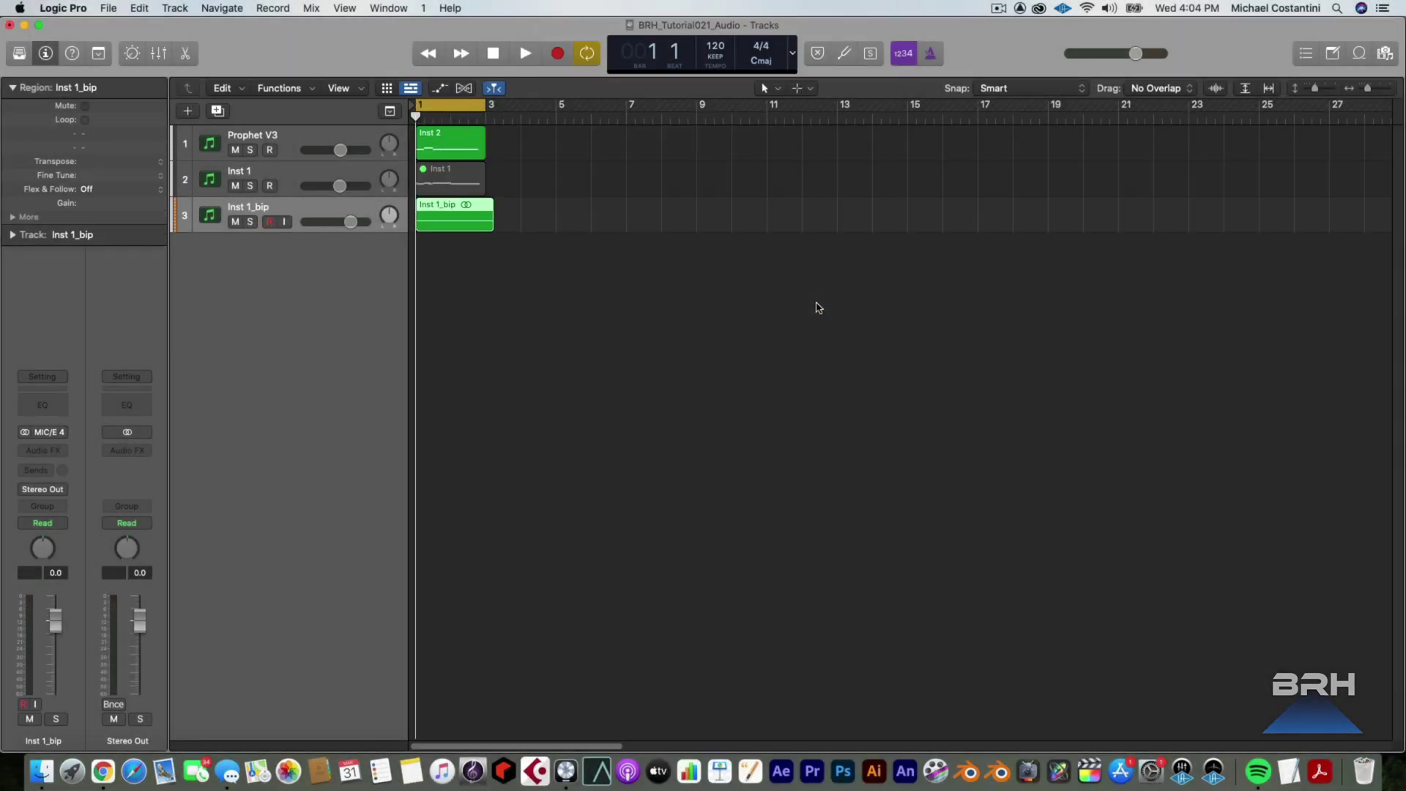
- Inspect the bounced Inst 1_bip region's waveform, then reselect the region
{"action": "double_click", "coordinate": [467, 210]}
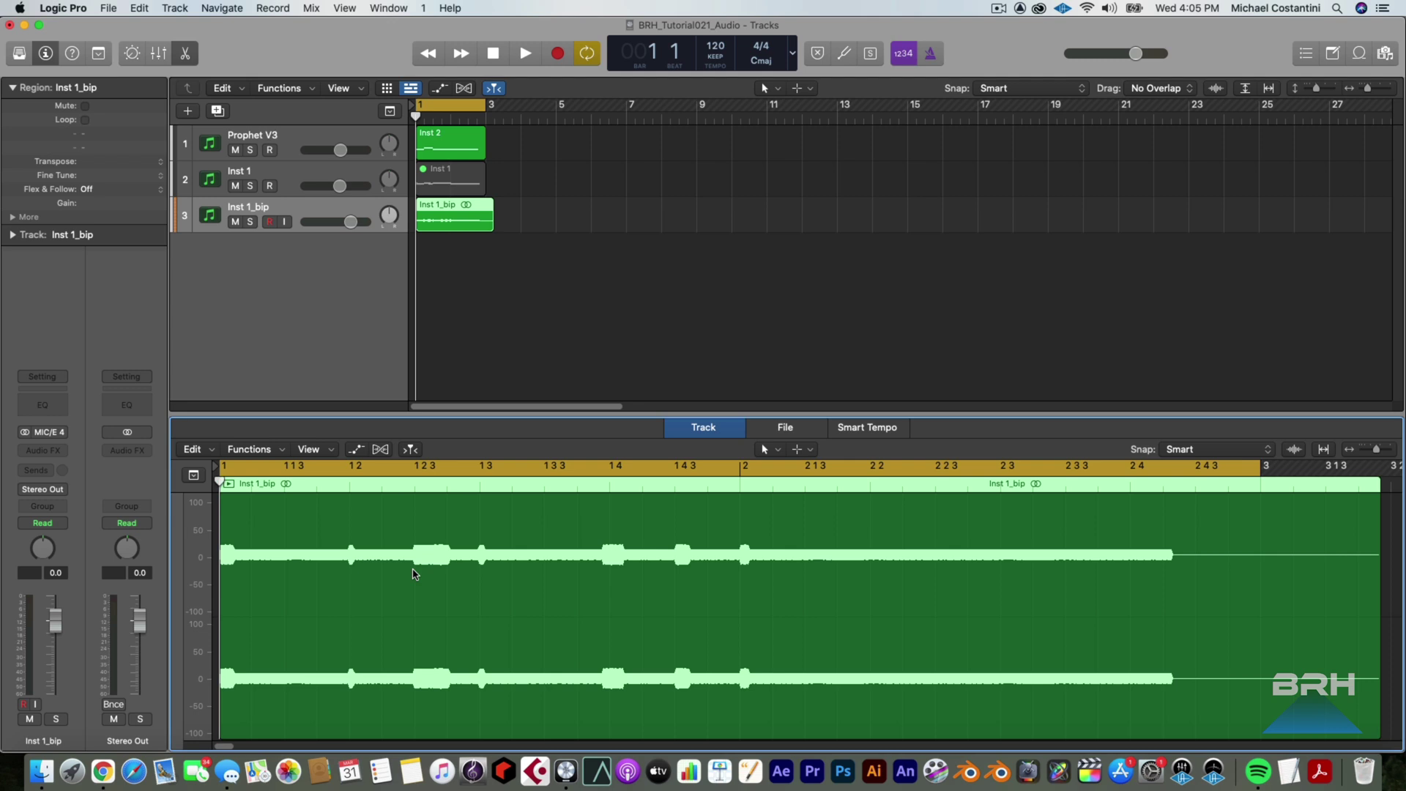
{"action": "left_click", "coordinate": [467, 271]}
{"action": "left_click", "coordinate": [467, 223]}
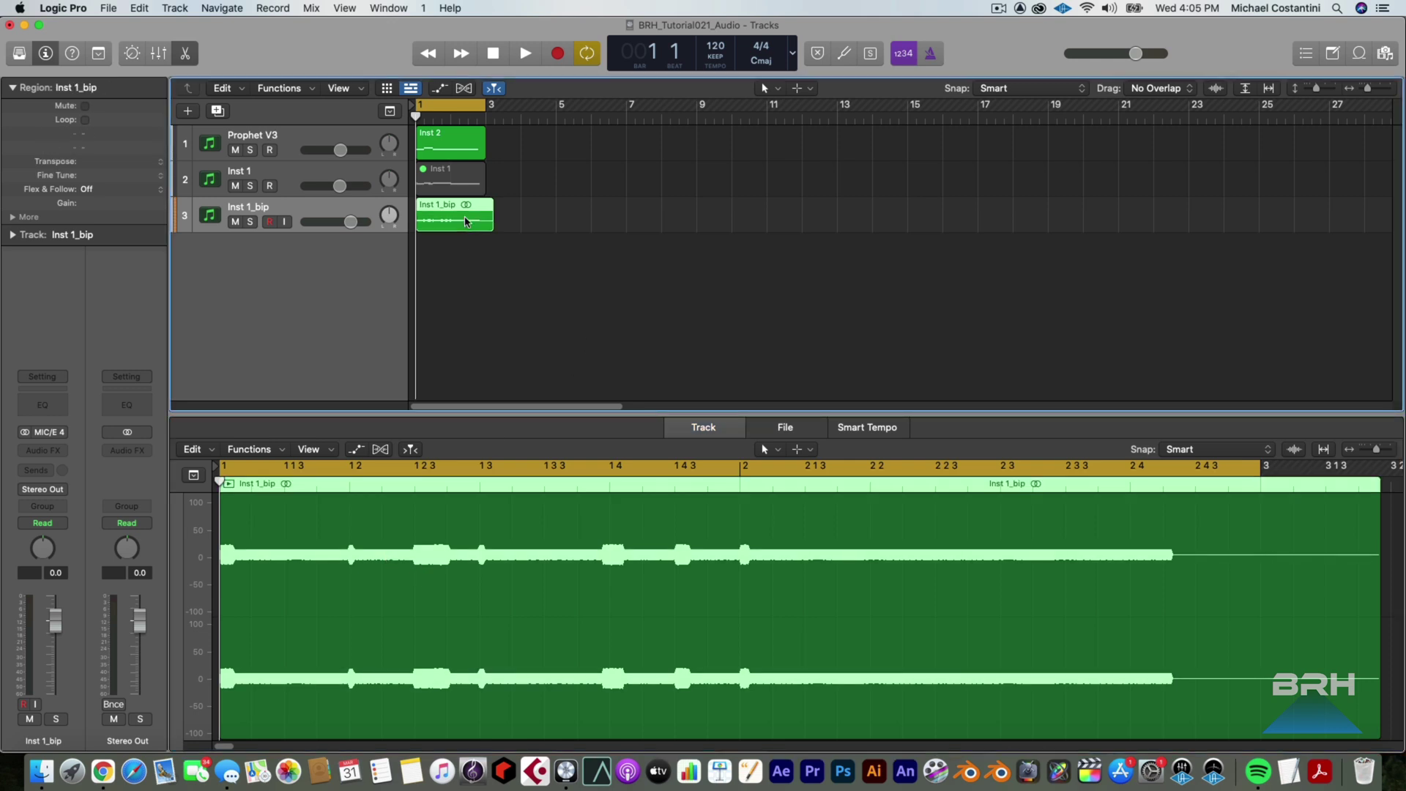
- Delete the Inst 1_bip audio file from disk and remove its region via the Project browser
{"action": "key", "text": "f"}
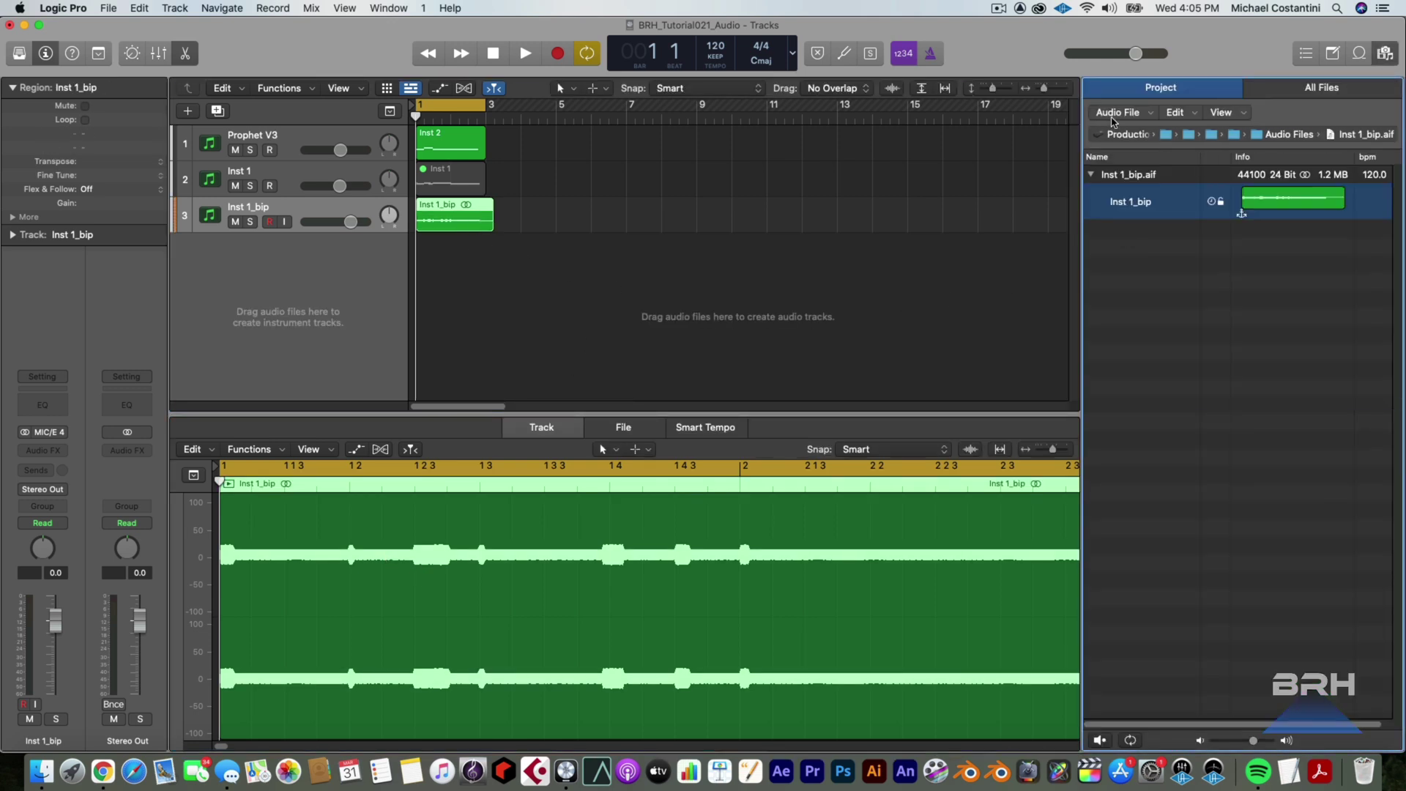
{"action": "left_click", "coordinate": [1117, 113]}
{"action": "left_click", "coordinate": [1142, 176]}
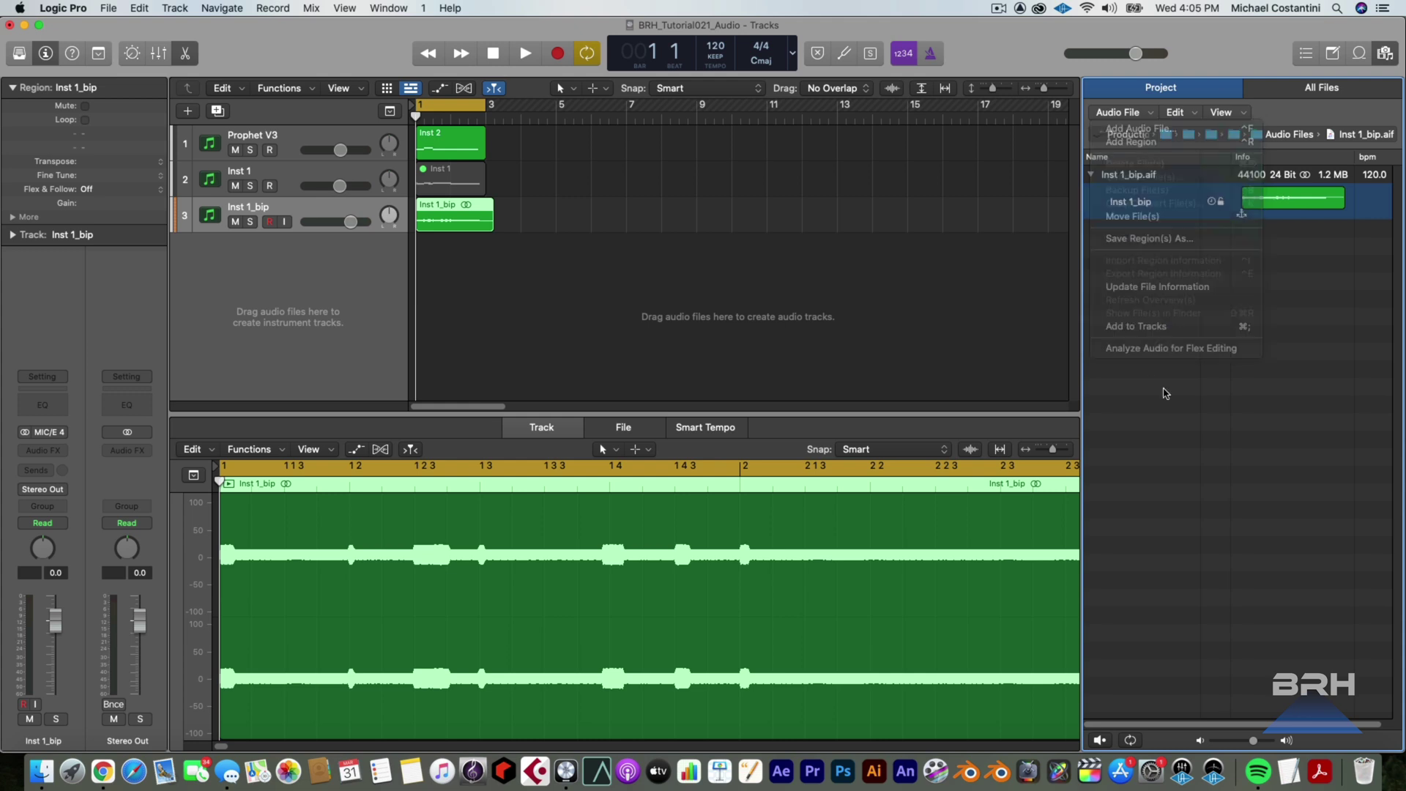
{"action": "left_click", "coordinate": [1117, 113]}
{"action": "left_click", "coordinate": [1126, 164]}
{"action": "left_click", "coordinate": [806, 265]}
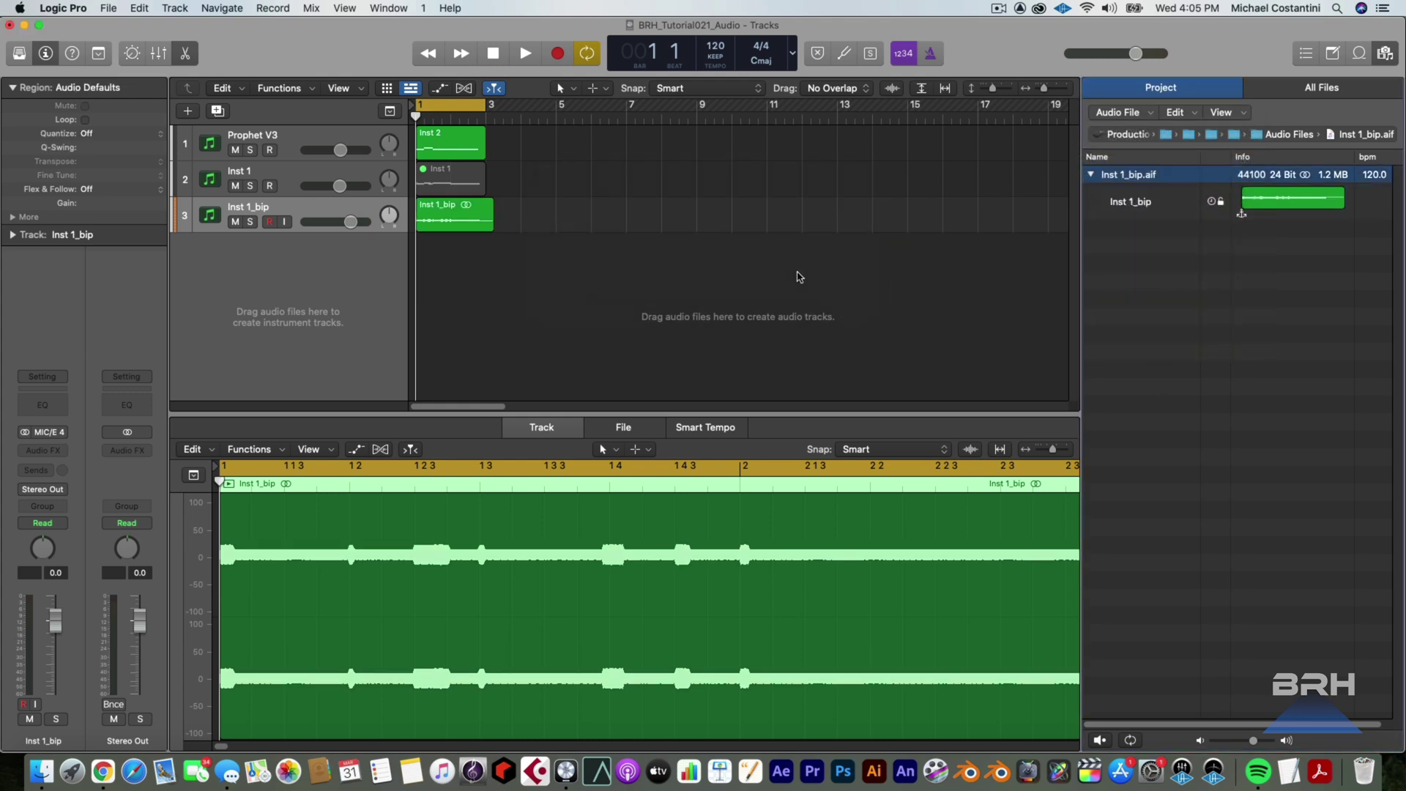
{"action": "key", "text": "Return"}
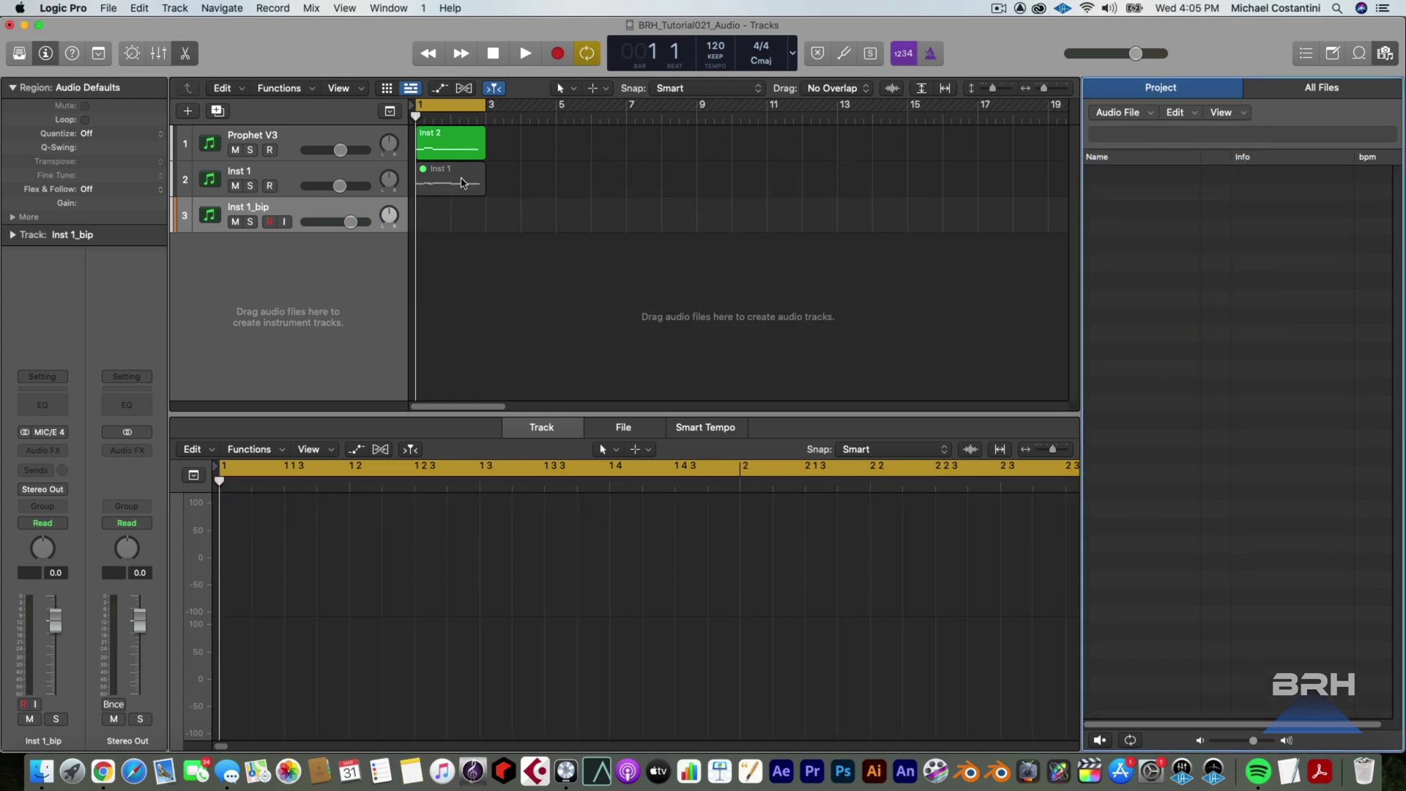
- Bounce the Inst 1 region in place again with Include Volume/Pan Automation left unchecked
{"action": "left_click", "coordinate": [463, 182]}
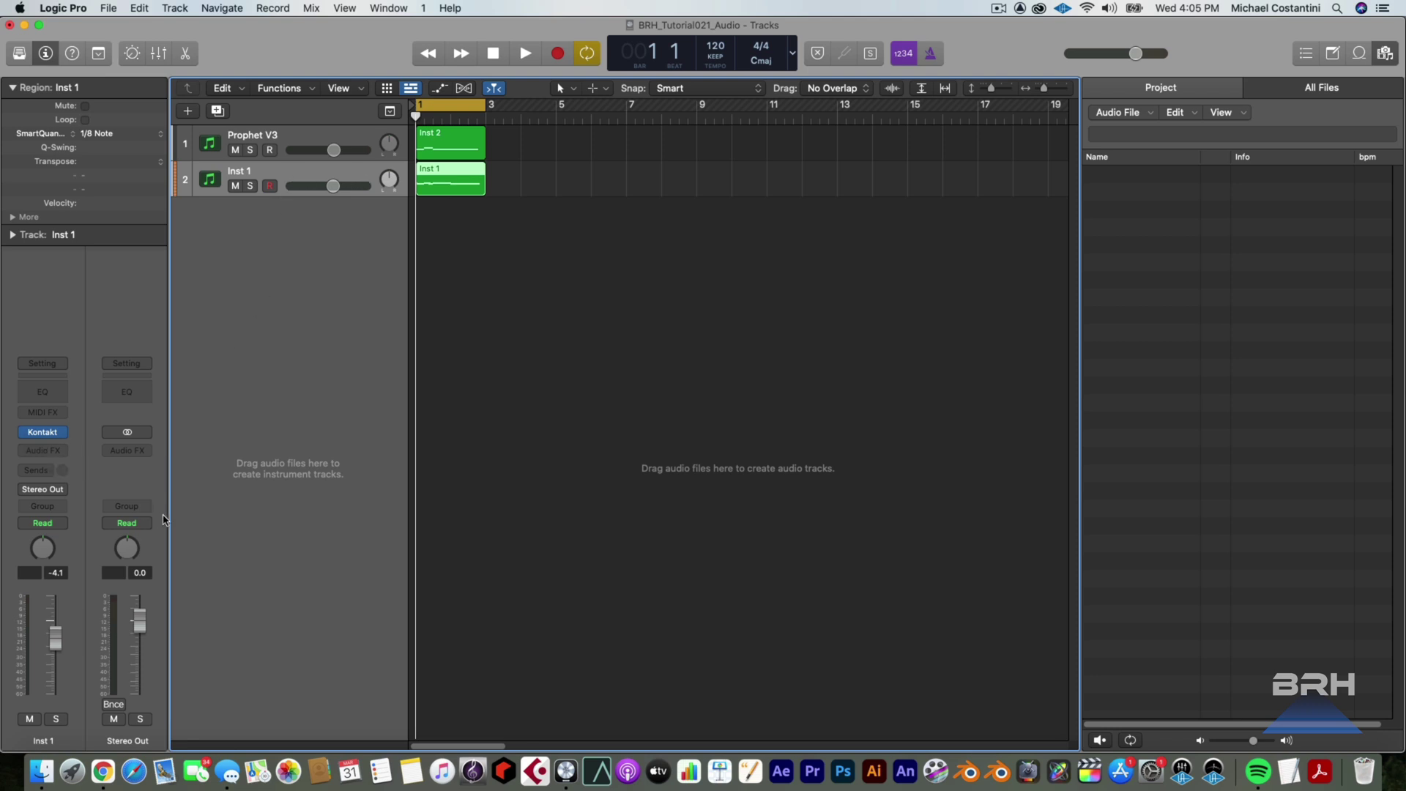
{"action": "right_click", "coordinate": [444, 170]}
{"action": "left_click", "coordinate": [469, 177]}
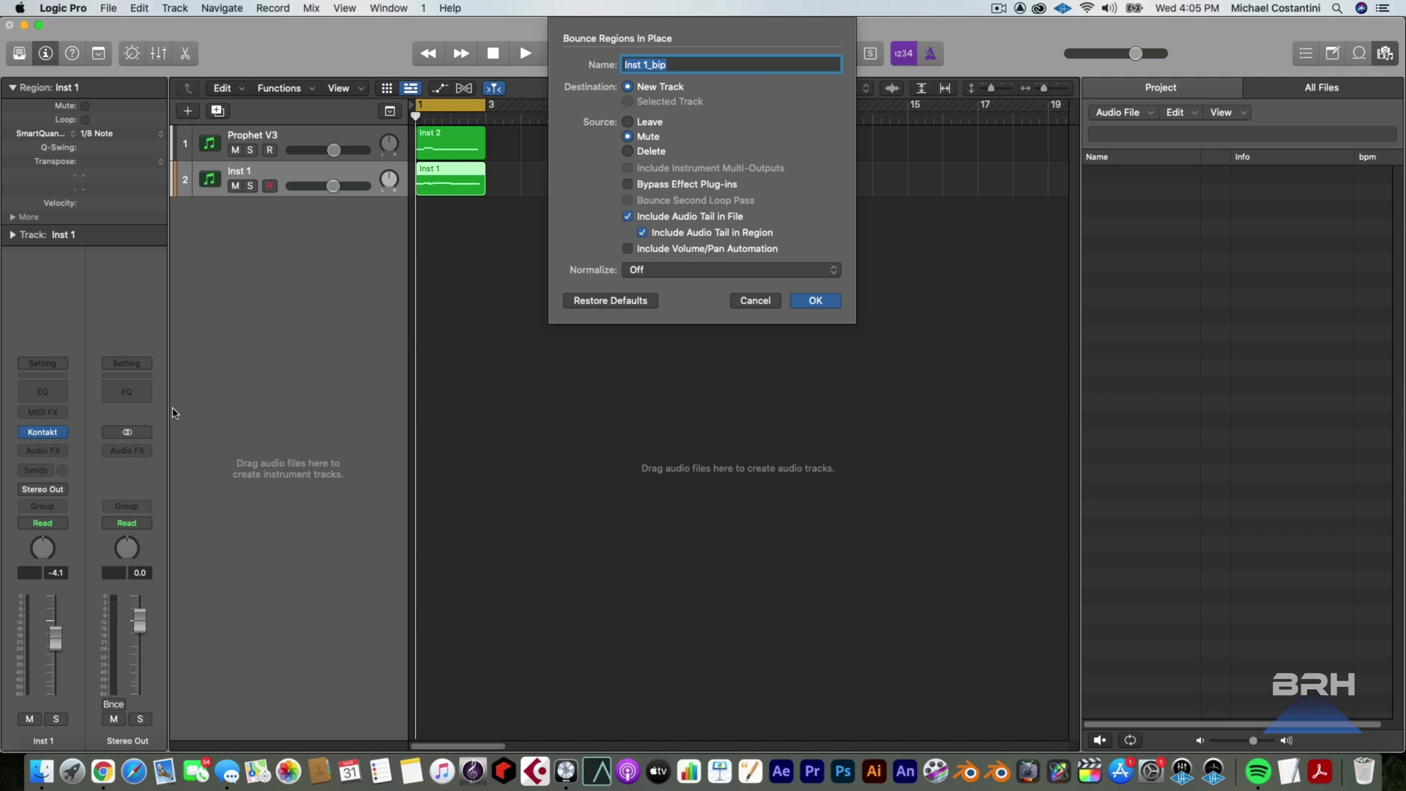
{"action": "left_click", "coordinate": [829, 303]}
{"action": "left_click", "coordinate": [815, 301]}
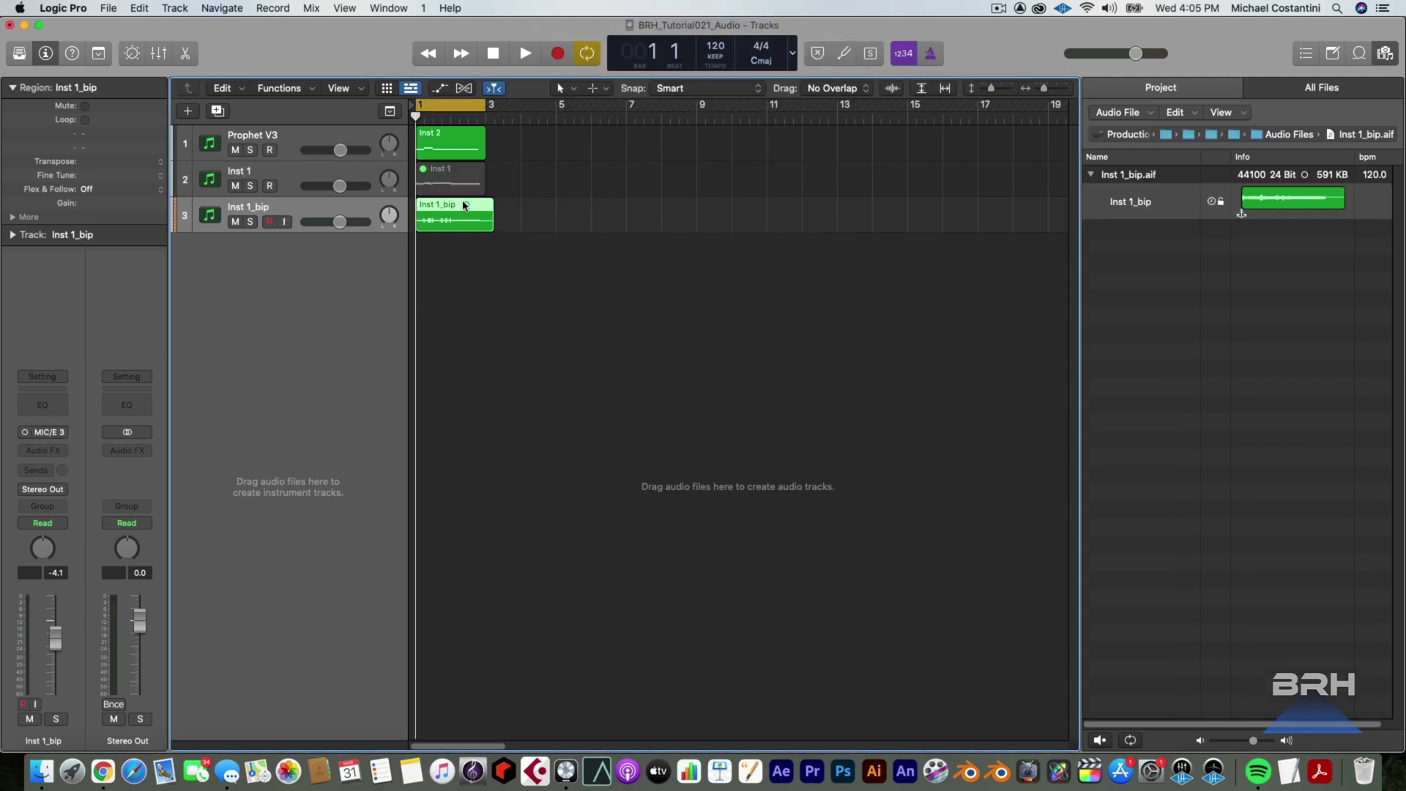
- View the Inst 1_bip region's mono waveform in the Audio Track Editor, then refocus the Tracks area
{"action": "key", "text": "e"}
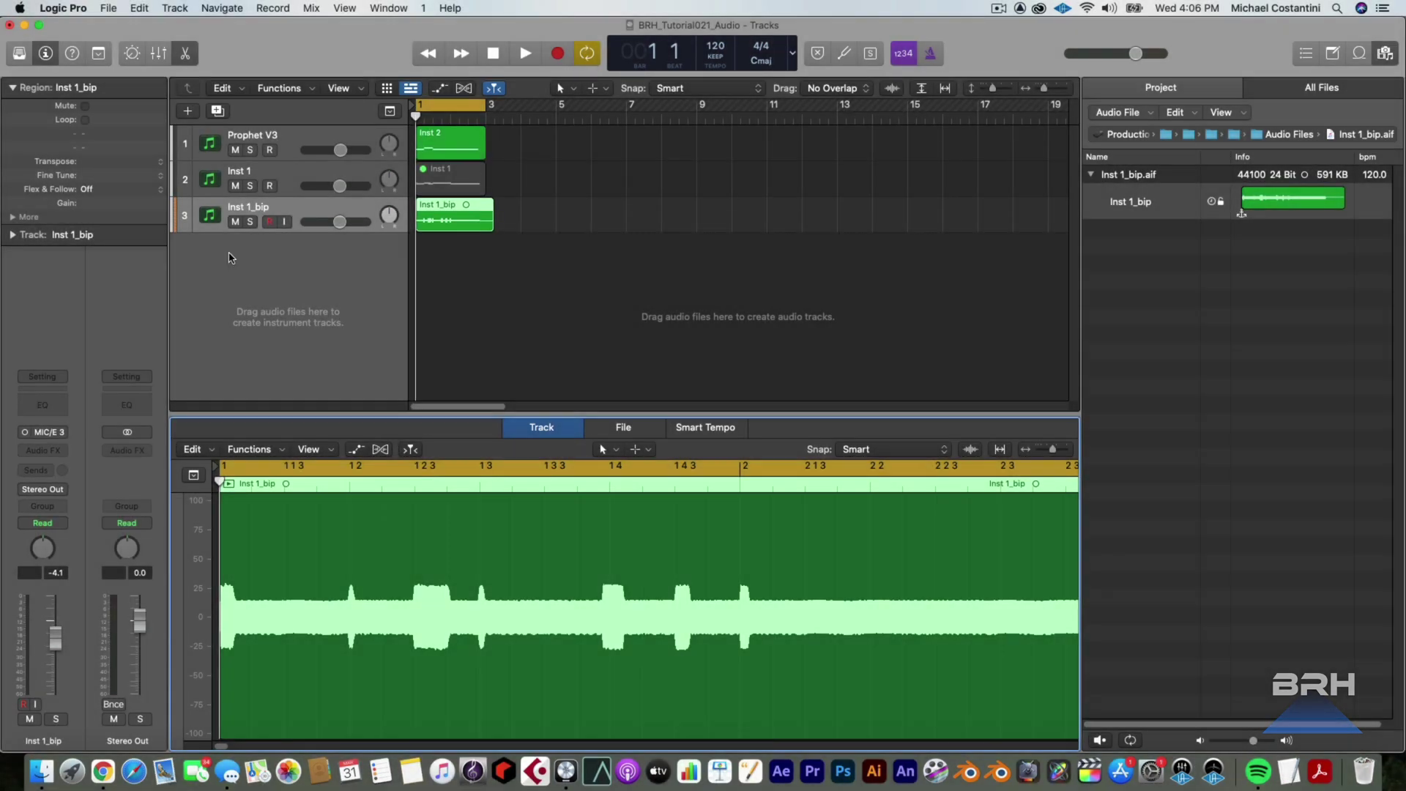
{"action": "left_click", "coordinate": [230, 257]}
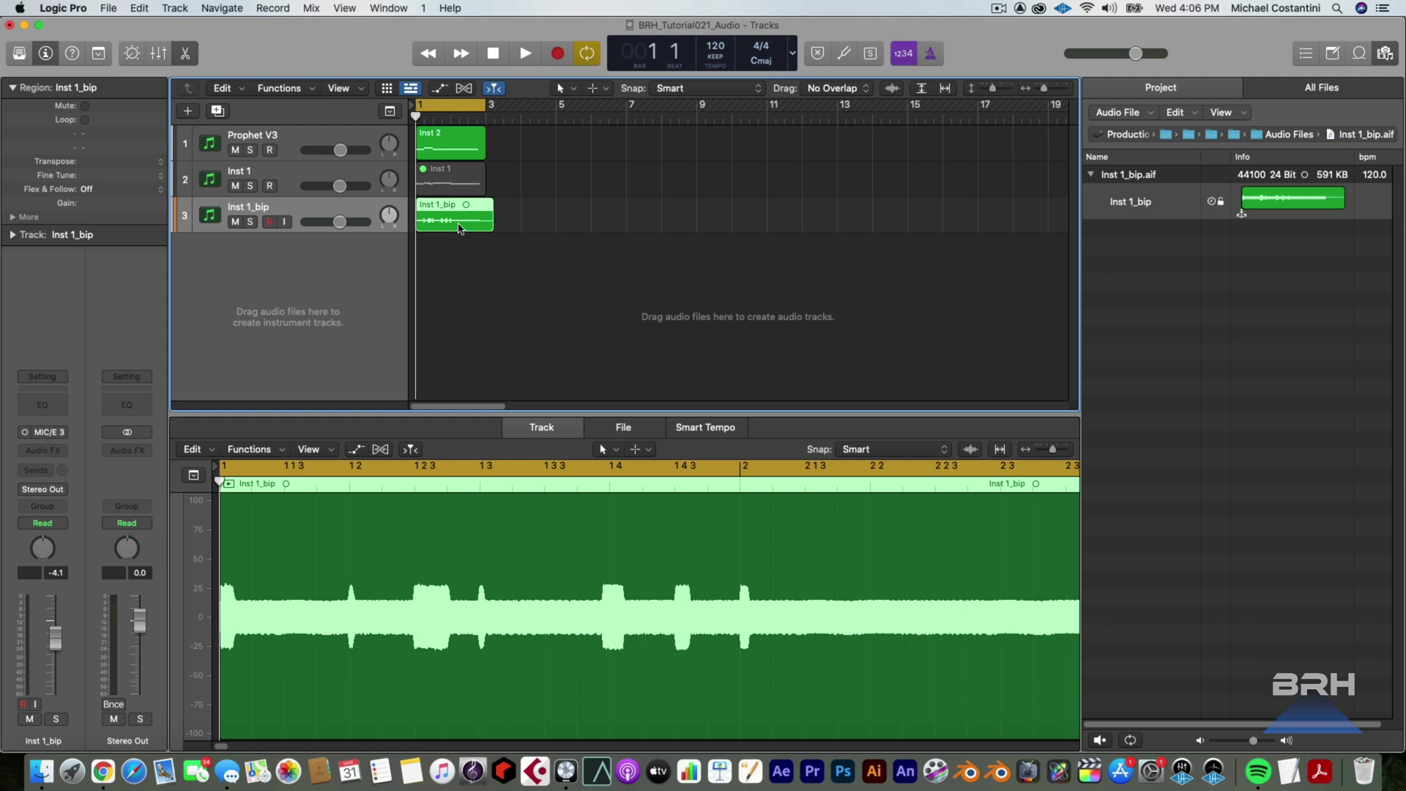
{"action": "right_click", "coordinate": [458, 223]}
{"action": "left_click", "coordinate": [470, 229]}
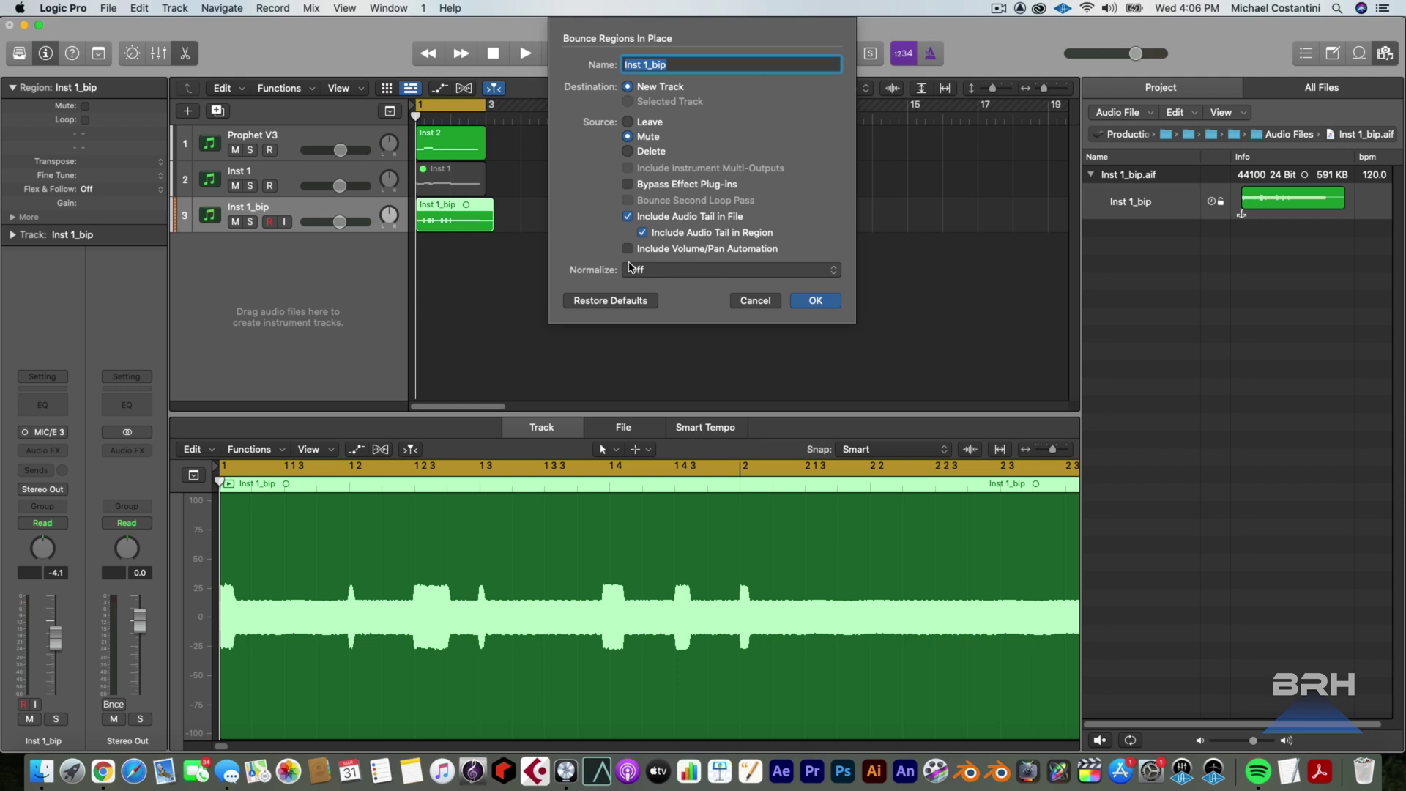
{"action": "left_click", "coordinate": [627, 249]}
{"action": "left_click", "coordinate": [762, 306]}
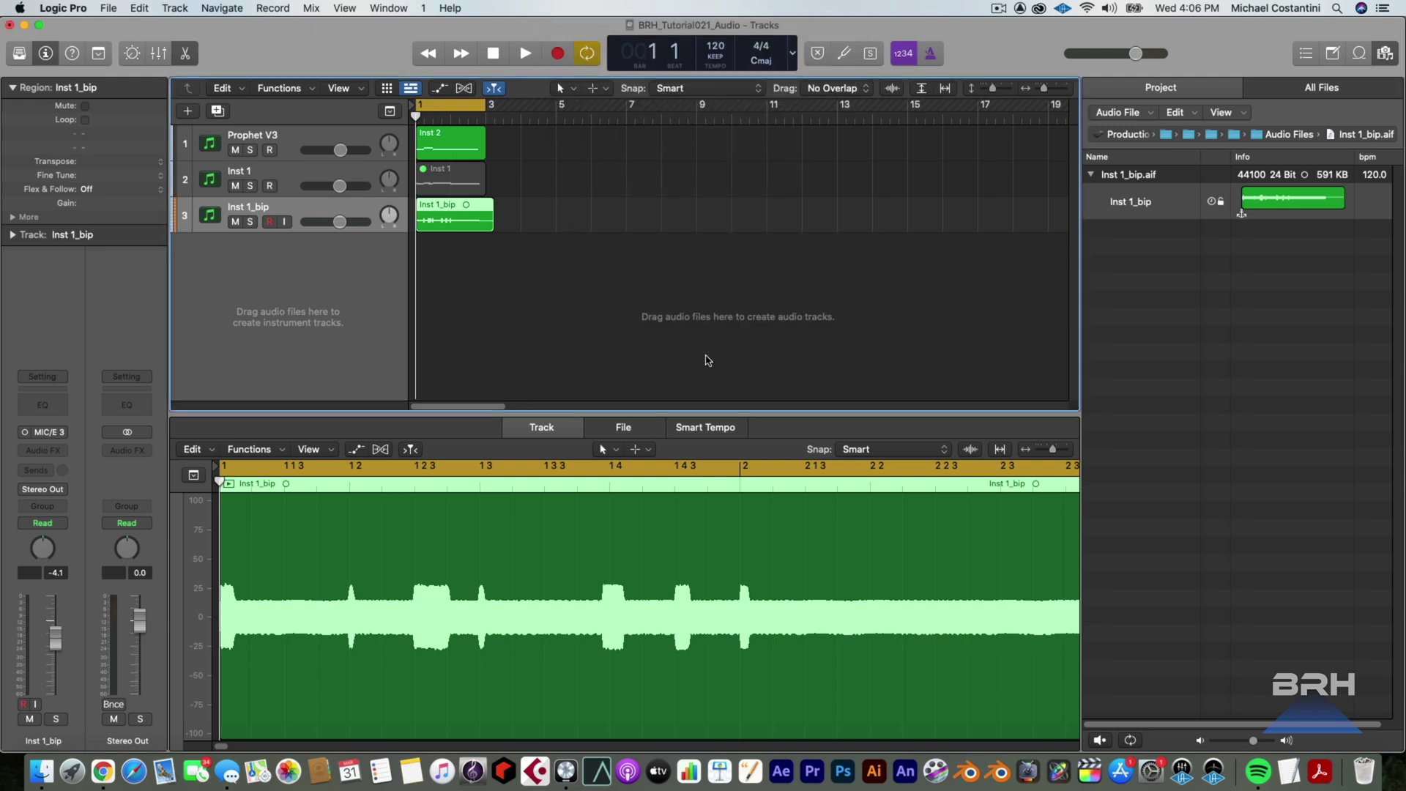